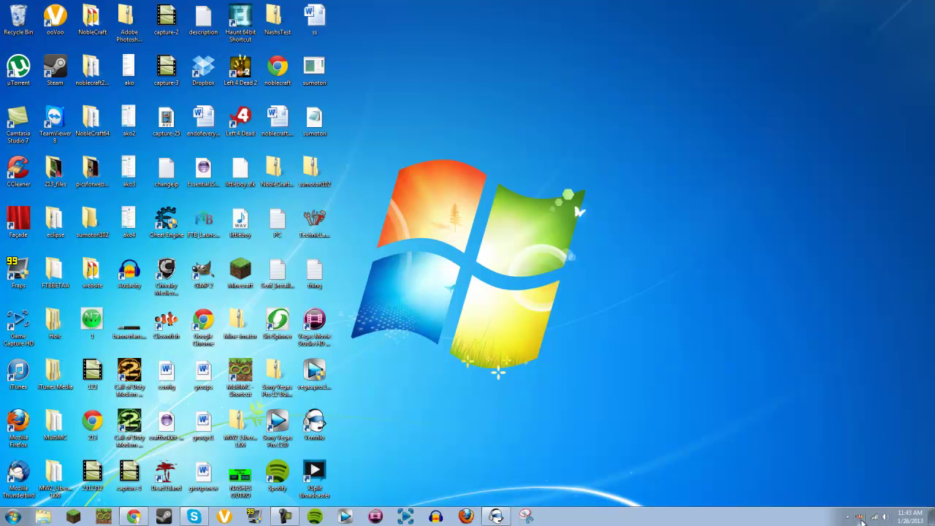
Decline the Clownfish 3.12 update offer.
{"action": "right_click", "coordinate": [858, 515]}
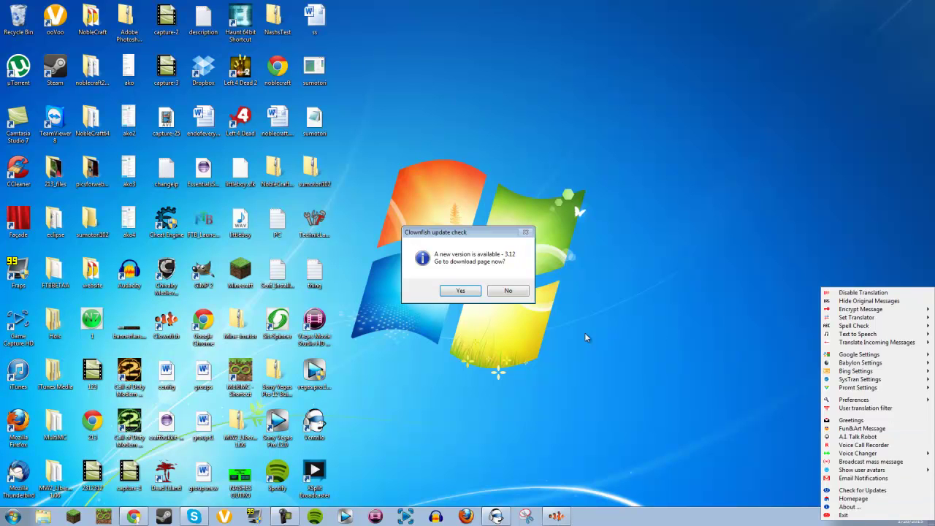
{"action": "left_click", "coordinate": [510, 295]}
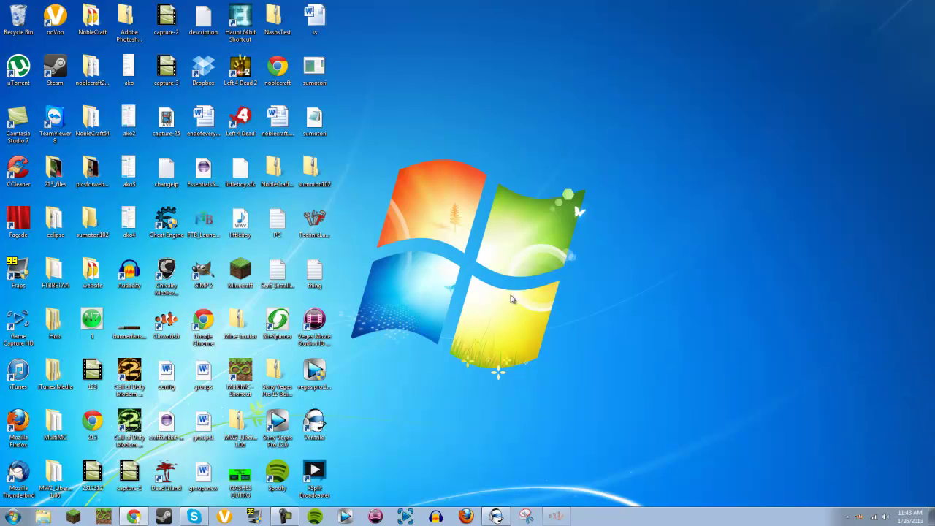
{"action": "right_click", "coordinate": [858, 519]}
{"action": "left_click", "coordinate": [854, 512]}
{"action": "key", "text": "super"}
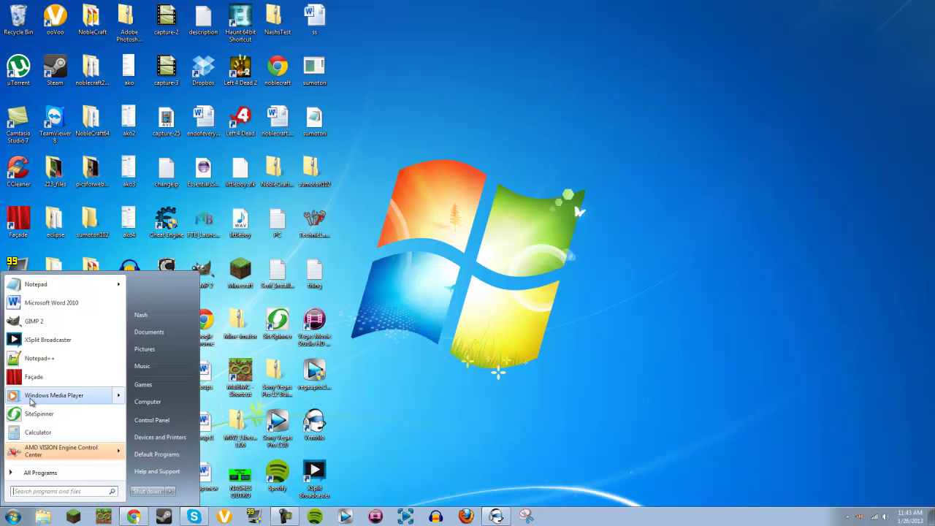
{"action": "type", "text": "clown"}
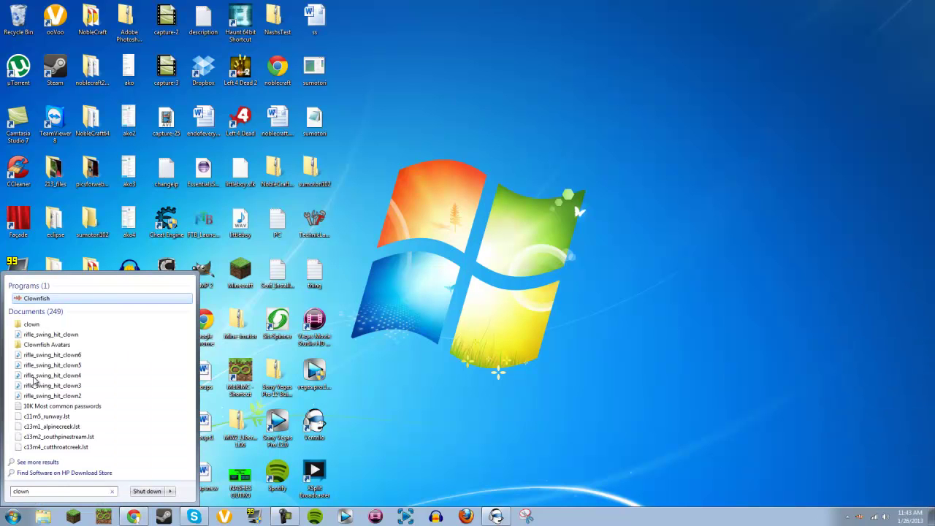
{"action": "key", "text": "BackSpace"}
{"action": "left_click", "coordinate": [858, 514]}
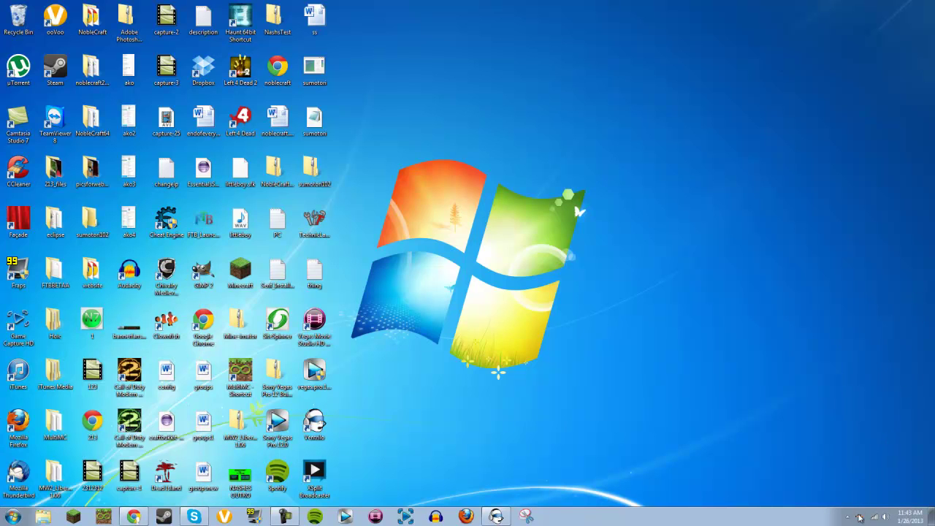
Enable Hear Voice in Clownfish's Voice Changer options and check that the setting is ticked.
{"action": "right_click", "coordinate": [859, 517]}
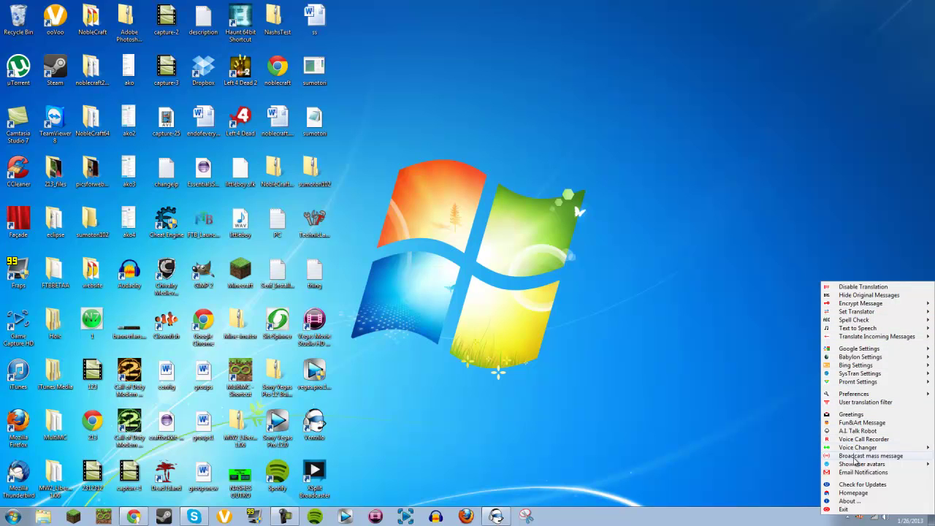
{"action": "mouse_move", "coordinate": [856, 450]}
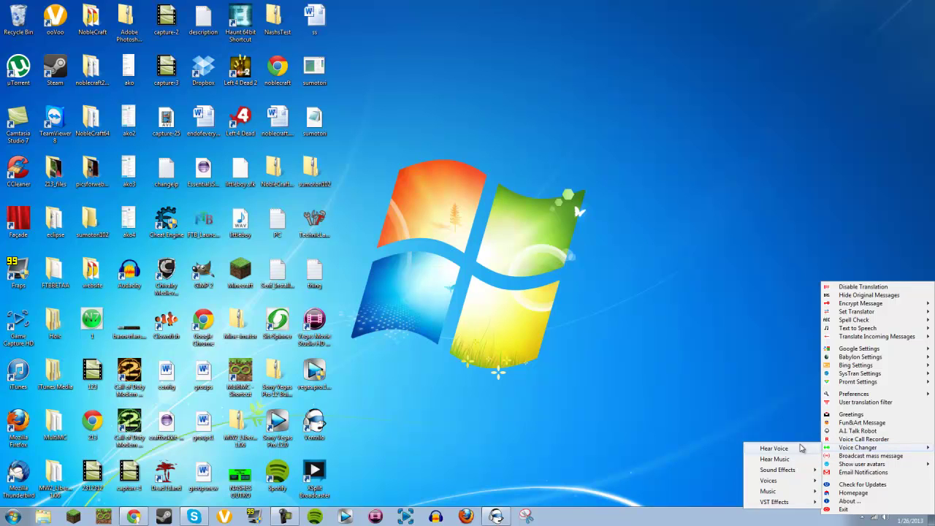
{"action": "left_click", "coordinate": [801, 446]}
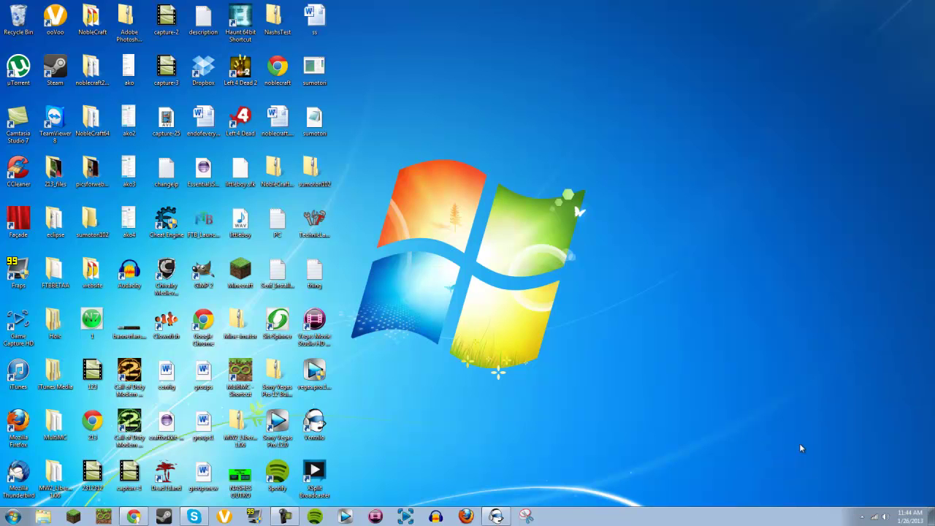
{"action": "left_click", "coordinate": [862, 517]}
{"action": "right_click", "coordinate": [878, 479]}
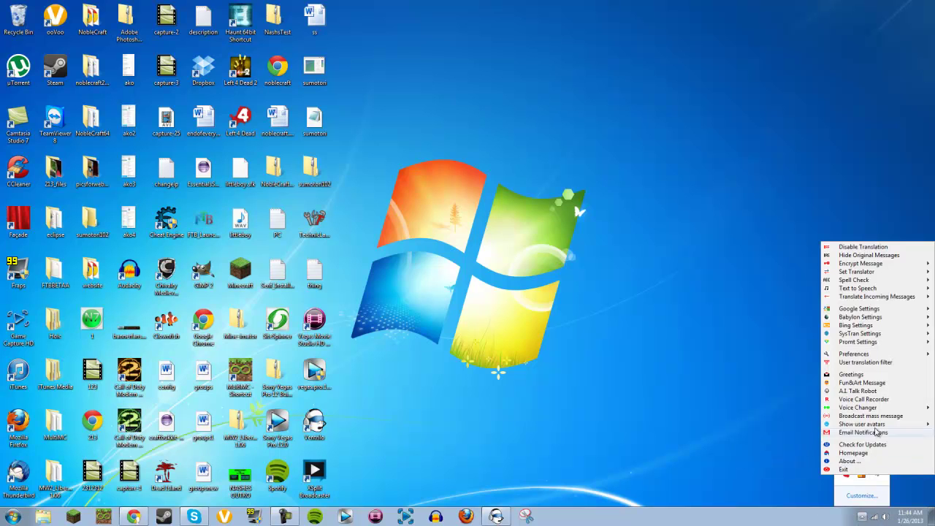
{"action": "mouse_move", "coordinate": [856, 408]}
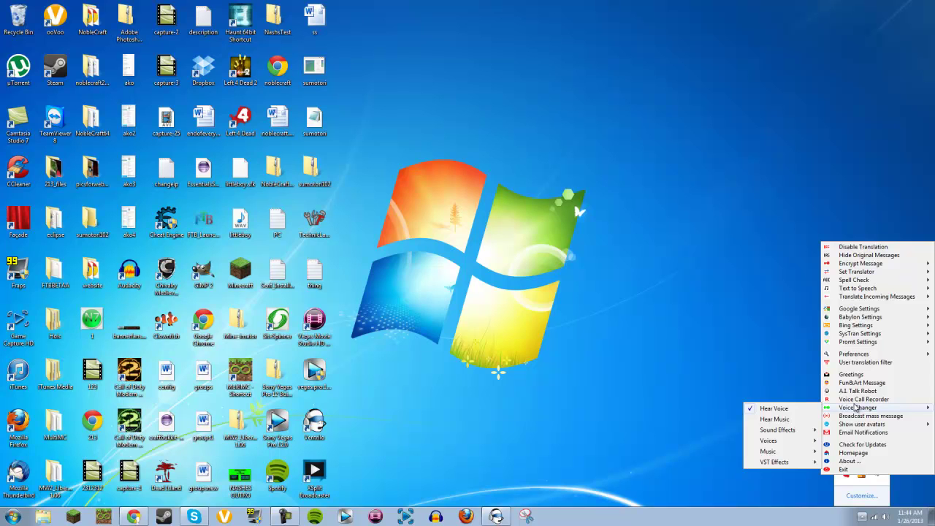
{"action": "left_click", "coordinate": [669, 380]}
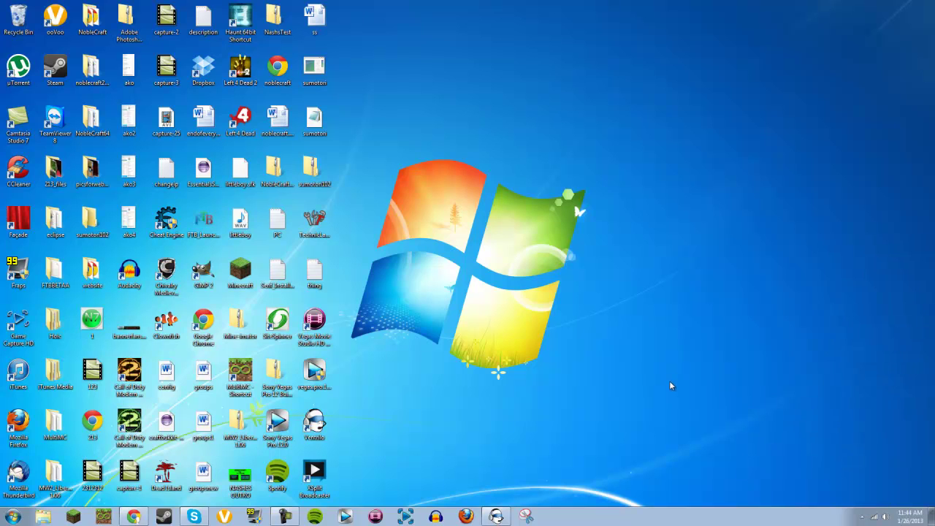
Switch to Chrome, point out the Clownfish for Skype search result, and bring up the clownfish-translator.com home page.
{"action": "left_click", "coordinate": [129, 516]}
{"action": "double_click", "coordinate": [131, 71]}
{"action": "left_click", "coordinate": [570, 244]}
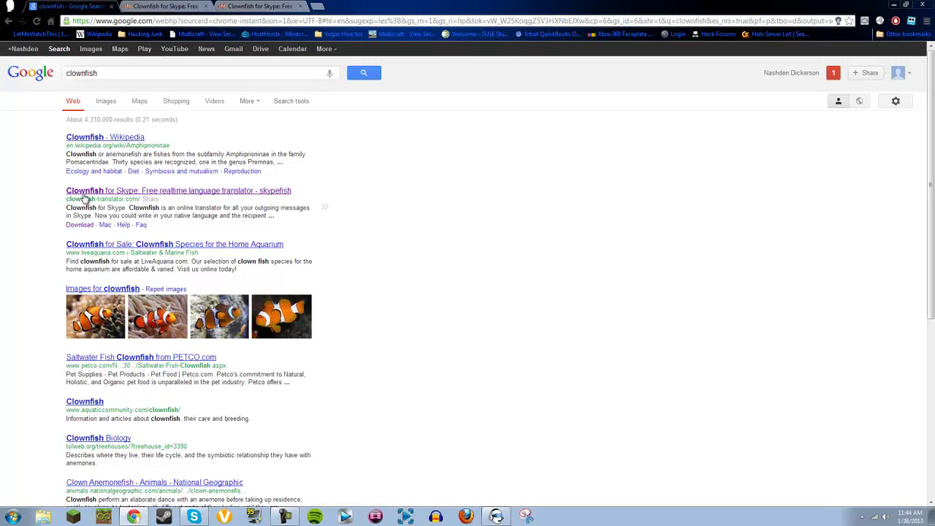
{"action": "left_click_drag", "start_coordinate": [59, 195], "coordinate": [324, 198]}
{"action": "left_click", "coordinate": [325, 200]}
{"action": "left_click", "coordinate": [192, 6]}
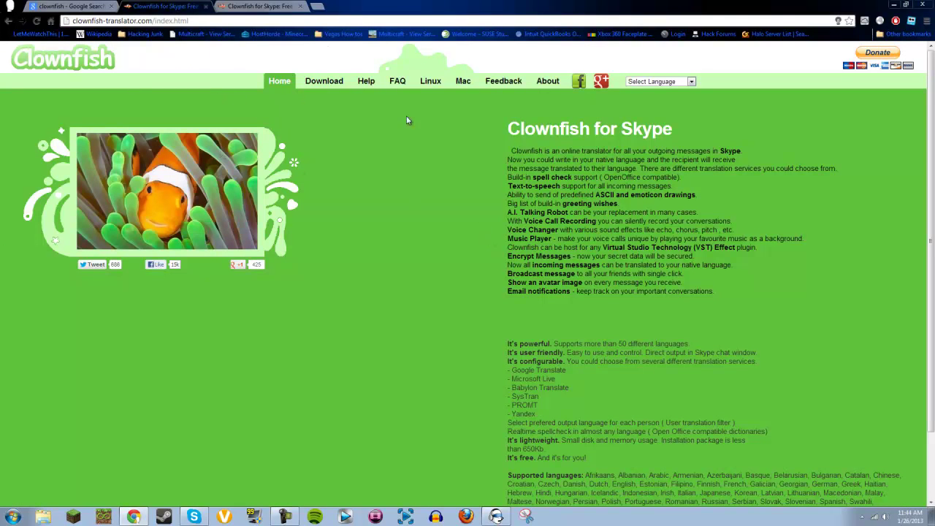
Download the Windows installer for Clownfish for Skype 3.12 from the site's download page and minimize the browser.
{"action": "left_click", "coordinate": [328, 82]}
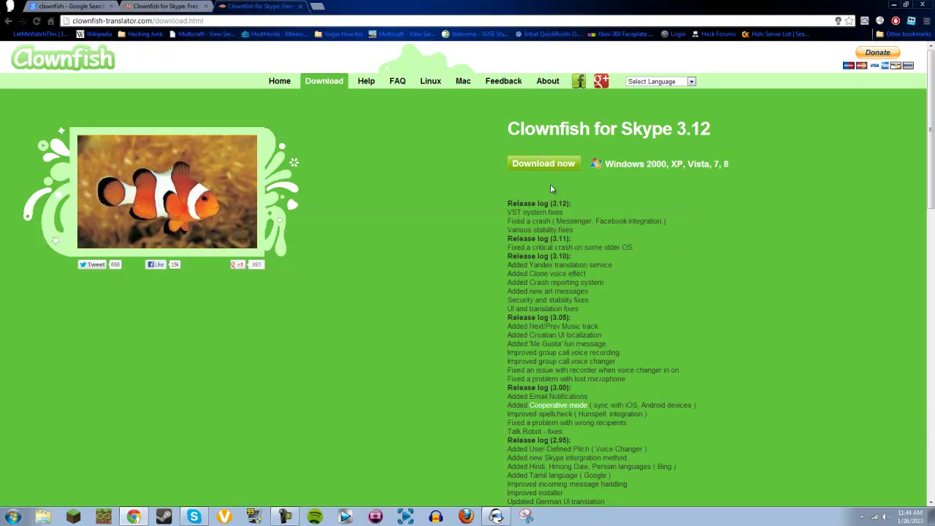
{"action": "left_click", "coordinate": [562, 169]}
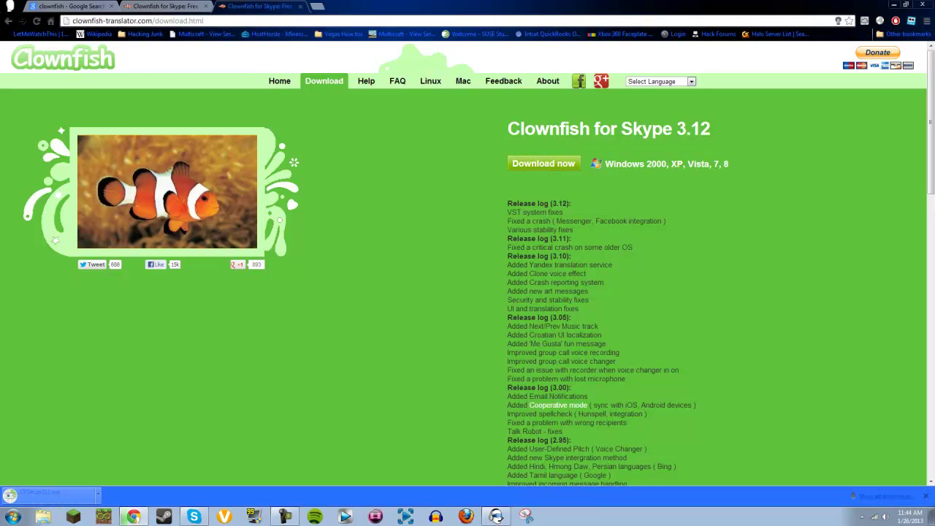
{"action": "left_click", "coordinate": [98, 495]}
{"action": "left_click", "coordinate": [119, 479]}
{"action": "scroll", "coordinate": [290, 331], "scroll_direction": "down", "scroll_amount": 3}
{"action": "scroll", "coordinate": [291, 331], "scroll_direction": "up", "scroll_amount": 3}
{"action": "left_click", "coordinate": [155, 264]}
{"action": "key", "text": "ctrl+w"}
{"action": "left_click", "coordinate": [892, 4]}
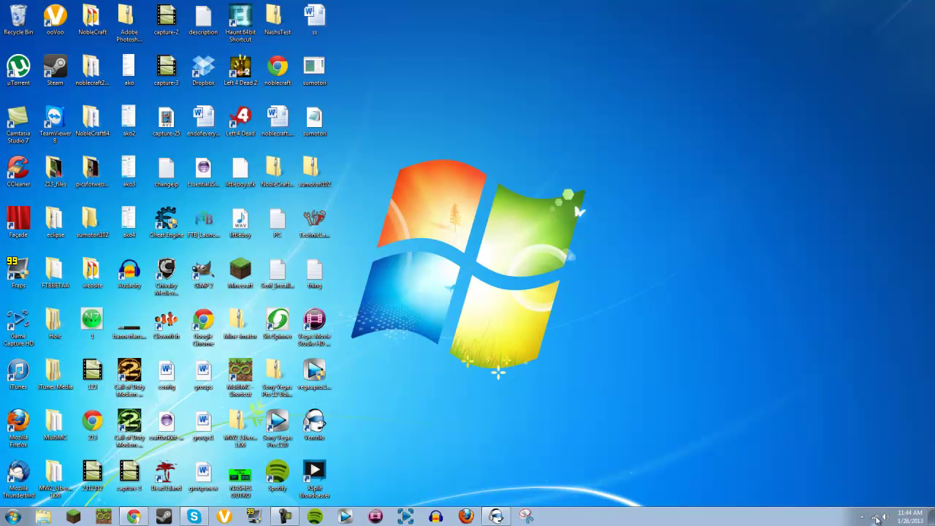
Send the mass message "Test broadcast for YouTube!" to all contacts through Clownfish, with the Skype window open beside it.
{"action": "left_click", "coordinate": [864, 516]}
{"action": "right_click", "coordinate": [867, 484]}
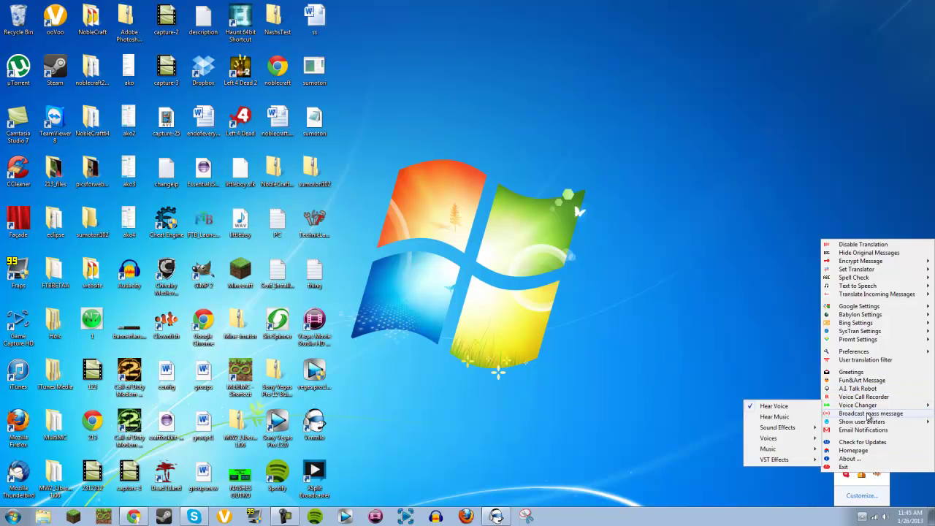
{"action": "left_click", "coordinate": [867, 413]}
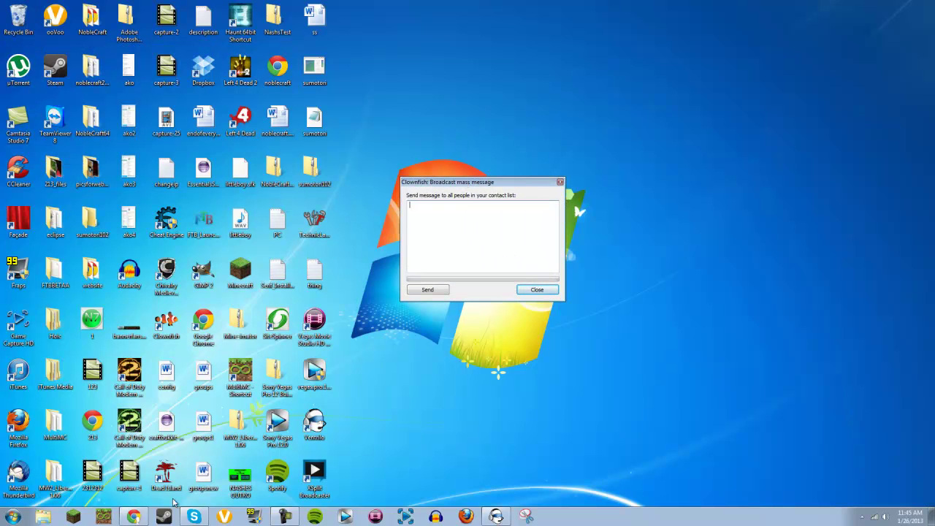
{"action": "left_click", "coordinate": [455, 44]}
{"action": "left_click", "coordinate": [193, 516]}
{"action": "left_click_drag", "start_coordinate": [438, 184], "coordinate": [270, 173]}
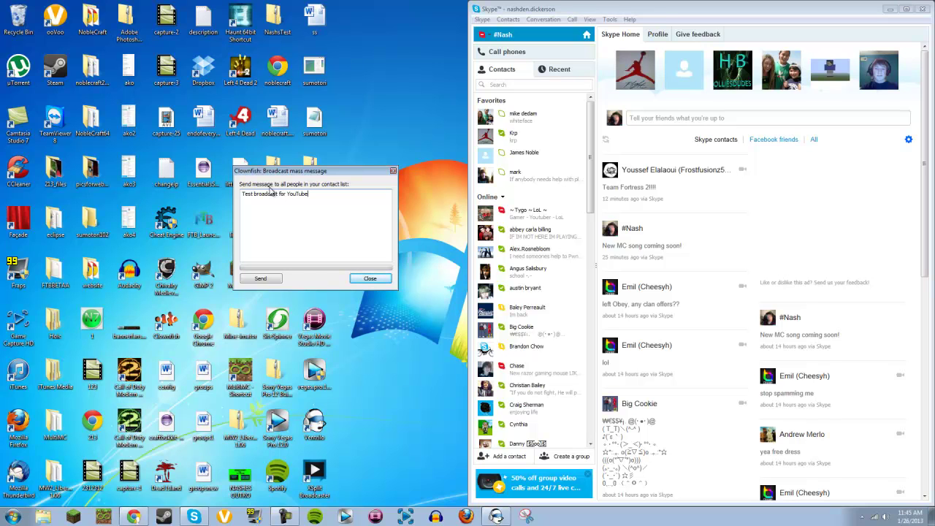
{"action": "left_click", "coordinate": [261, 279]}
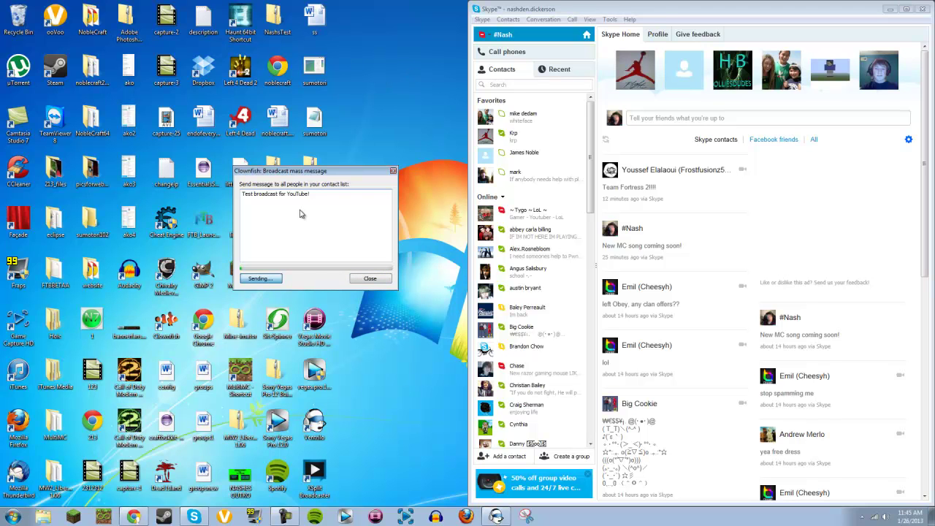
Check the recent list and several contacts' conversations in Skype for the broadcast message, and minimize Skype.
{"action": "left_click", "coordinate": [558, 68]}
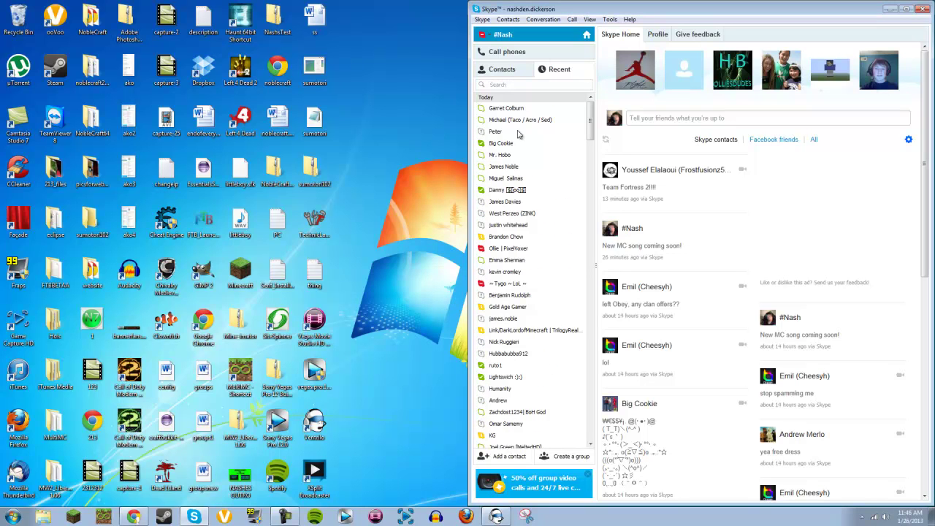
{"action": "left_click", "coordinate": [502, 70]}
{"action": "left_click", "coordinate": [538, 136]}
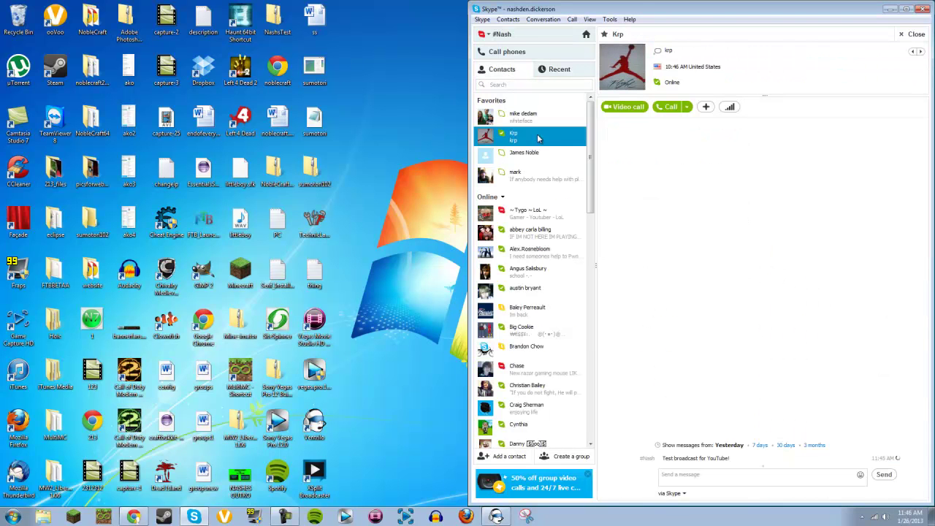
{"action": "left_click", "coordinate": [537, 316]}
{"action": "left_click", "coordinate": [515, 403]}
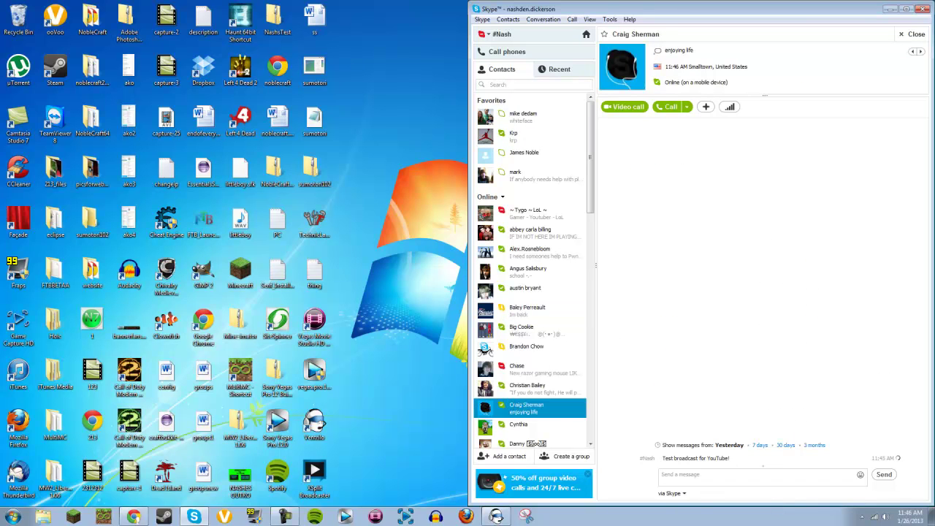
{"action": "left_click", "coordinate": [557, 231]}
{"action": "scroll", "coordinate": [549, 406], "scroll_direction": "down", "scroll_amount": 2}
{"action": "left_click", "coordinate": [540, 385]}
{"action": "scroll", "coordinate": [540, 394], "scroll_direction": "down", "scroll_amount": 3}
{"action": "left_click", "coordinate": [540, 393]}
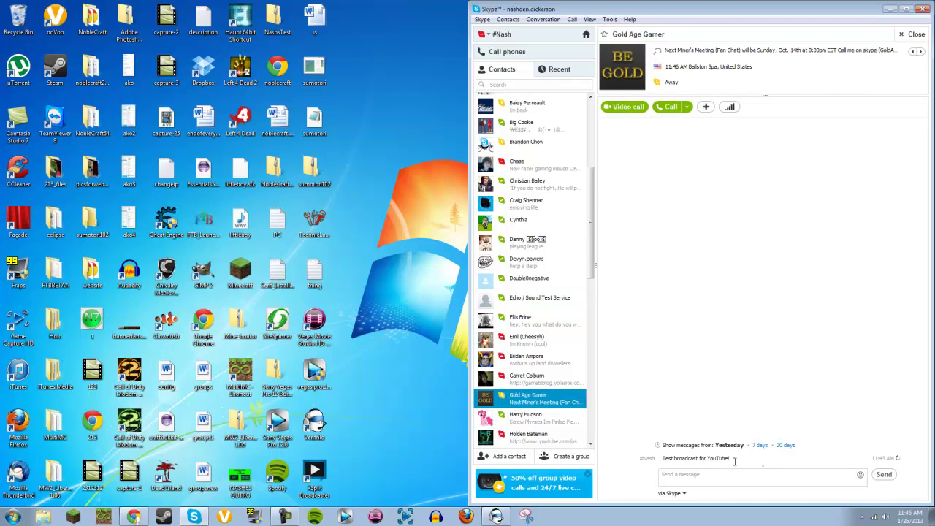
{"action": "scroll", "coordinate": [548, 372], "scroll_direction": "down", "scroll_amount": 3}
{"action": "left_click", "coordinate": [544, 374]}
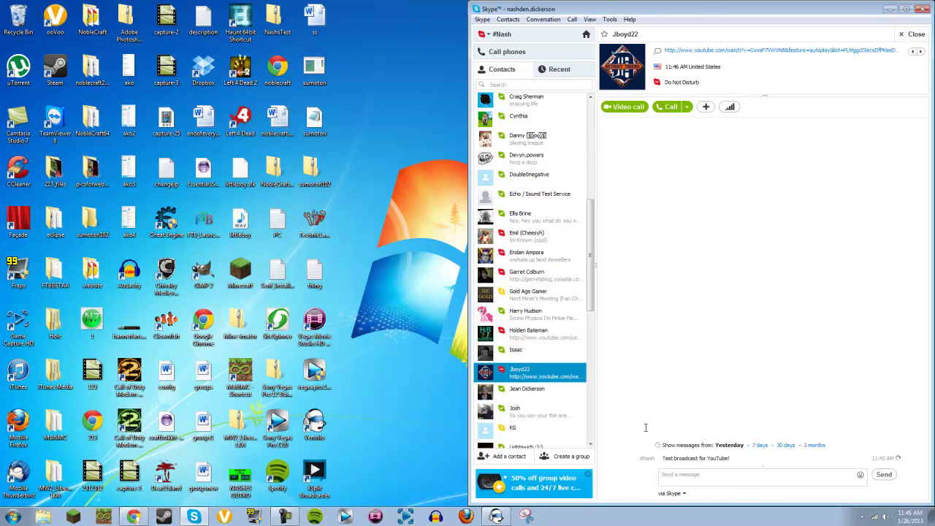
{"action": "scroll", "coordinate": [540, 365], "scroll_direction": "down", "scroll_amount": 2}
{"action": "left_click", "coordinate": [540, 363]}
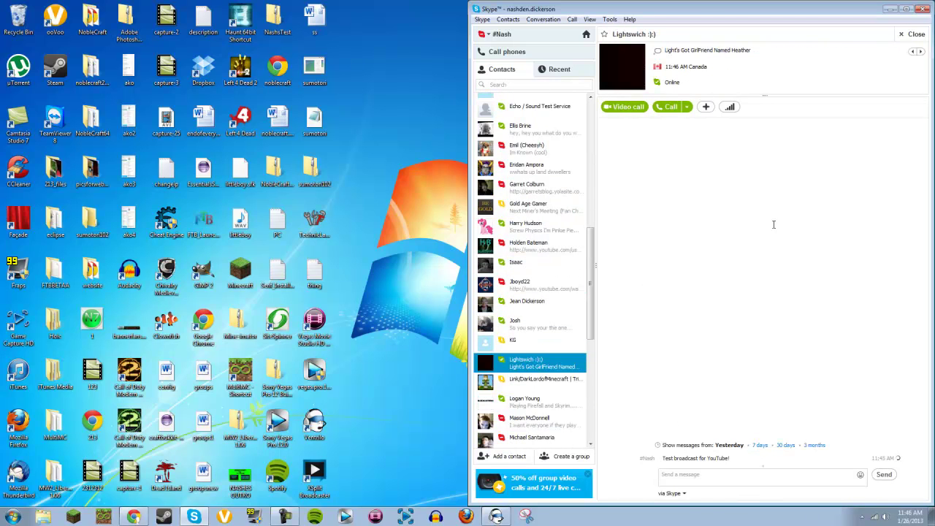
{"action": "left_click", "coordinate": [889, 9]}
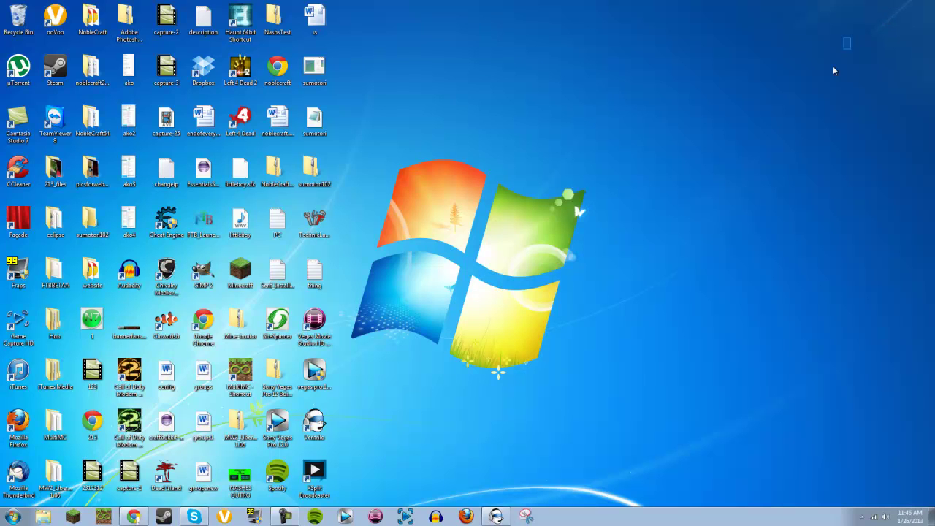
Review the sound effects, voices, music and VST effects offered by Clownfish's Voice Changer.
{"action": "left_click", "coordinate": [862, 516]}
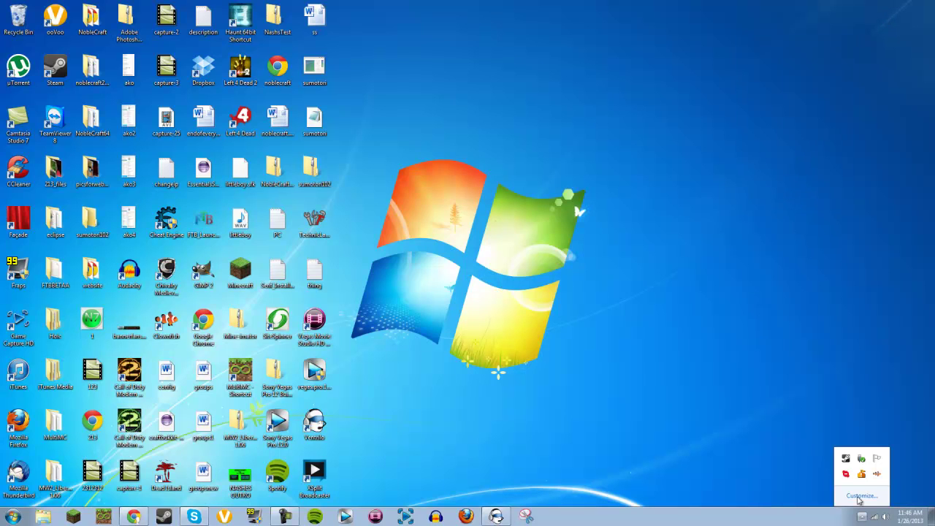
{"action": "right_click", "coordinate": [878, 476]}
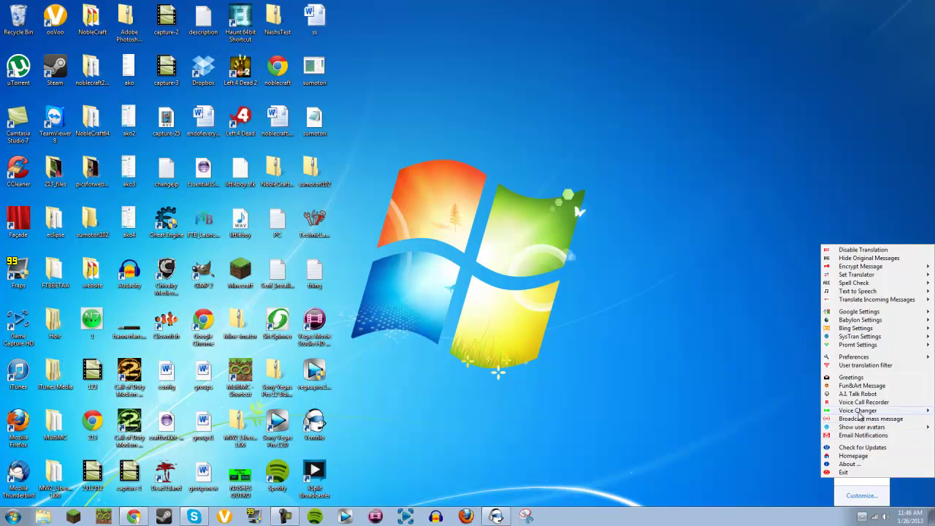
{"action": "mouse_move", "coordinate": [862, 413]}
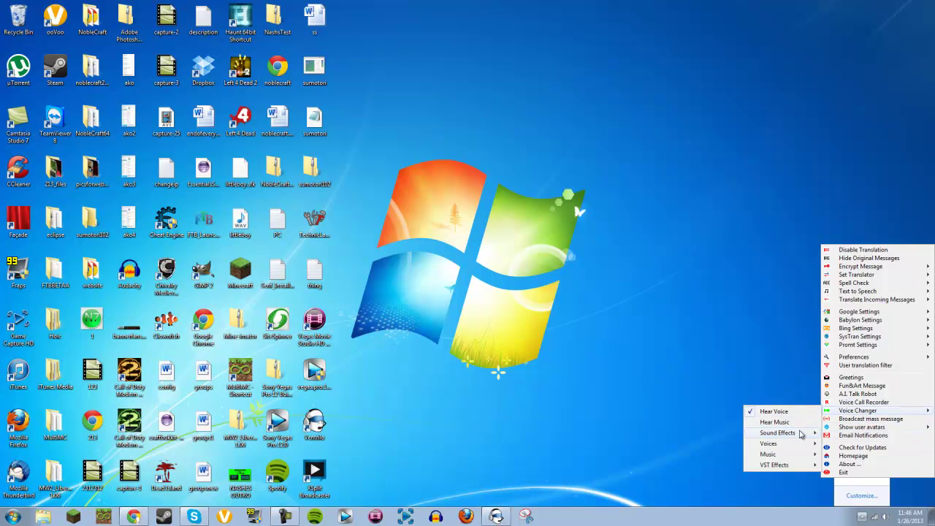
{"action": "mouse_move", "coordinate": [800, 433]}
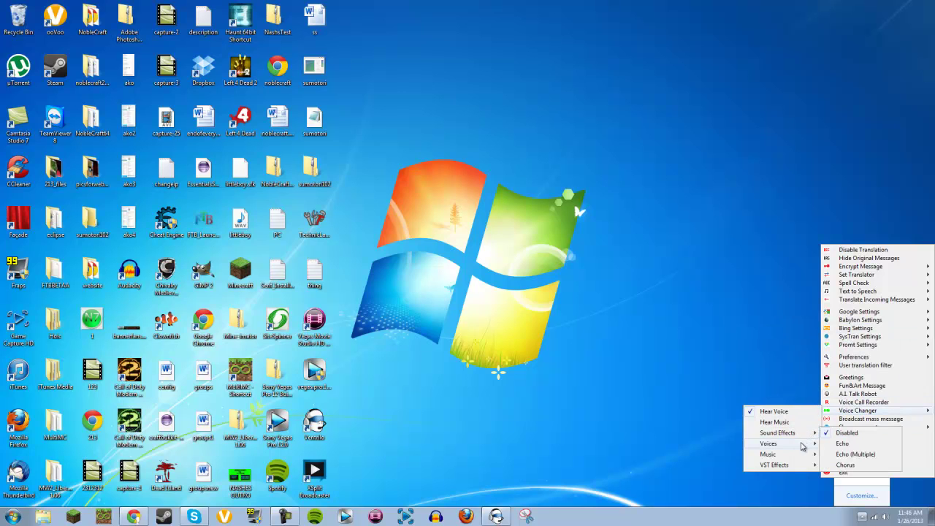
{"action": "mouse_move", "coordinate": [800, 443]}
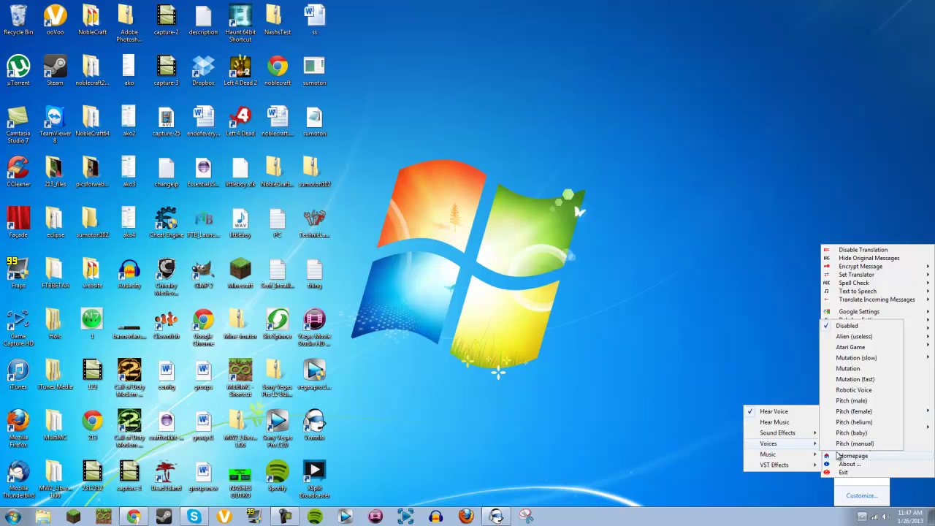
{"action": "mouse_move", "coordinate": [812, 458]}
{"action": "mouse_move", "coordinate": [774, 465]}
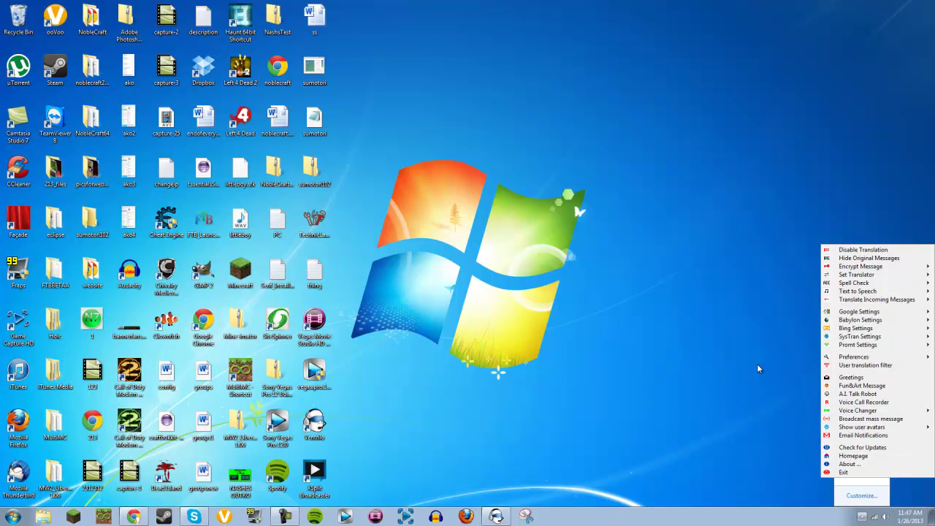
Open Clownfish's Greetings window and review its recipient and occasion choices, keeping the occasion on Birthday.
{"action": "left_click", "coordinate": [835, 378]}
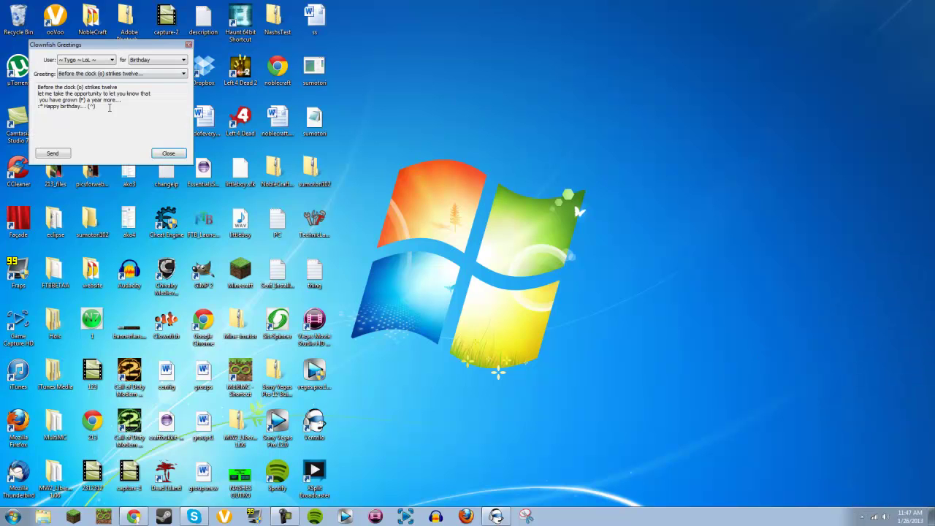
{"action": "left_click", "coordinate": [102, 60]}
{"action": "left_click", "coordinate": [102, 60]}
{"action": "left_click", "coordinate": [147, 60]}
{"action": "left_click", "coordinate": [145, 66]}
Choose the birthday greeting that begins "Its just another day, but this one is the best".
{"action": "left_click", "coordinate": [117, 73]}
{"action": "left_click", "coordinate": [117, 73]}
{"action": "left_click", "coordinate": [117, 73]}
{"action": "left_click", "coordinate": [114, 79]}
{"action": "left_click", "coordinate": [113, 74]}
{"action": "left_click", "coordinate": [109, 108]}
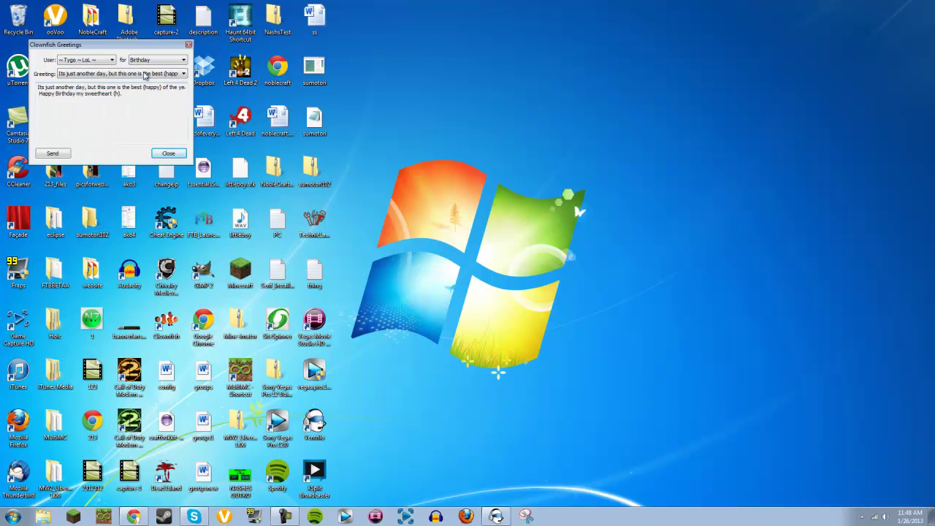
Set the greeting's recipient to the intended contact among the K names in the user list.
{"action": "left_click", "coordinate": [91, 60]}
{"action": "scroll", "coordinate": [90, 108], "scroll_direction": "up", "scroll_amount": 2}
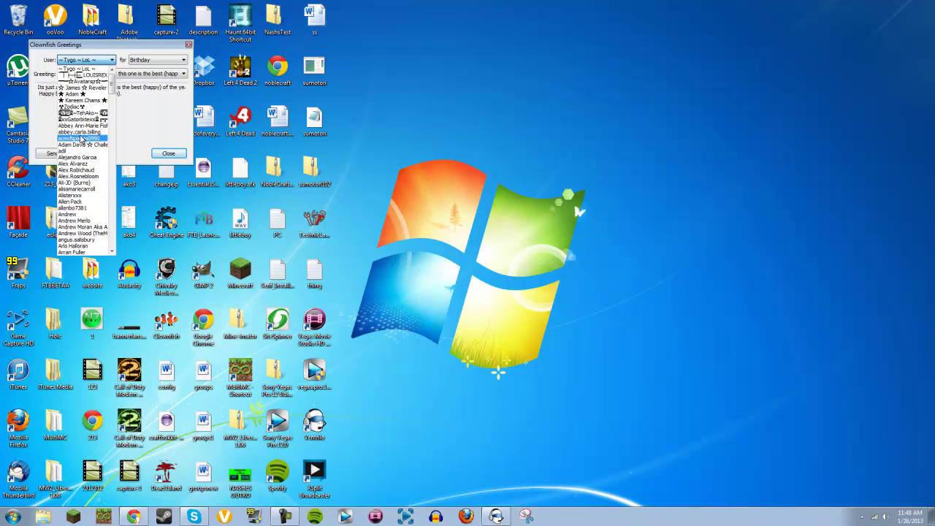
{"action": "left_click_drag", "start_coordinate": [112, 73], "coordinate": [112, 169]}
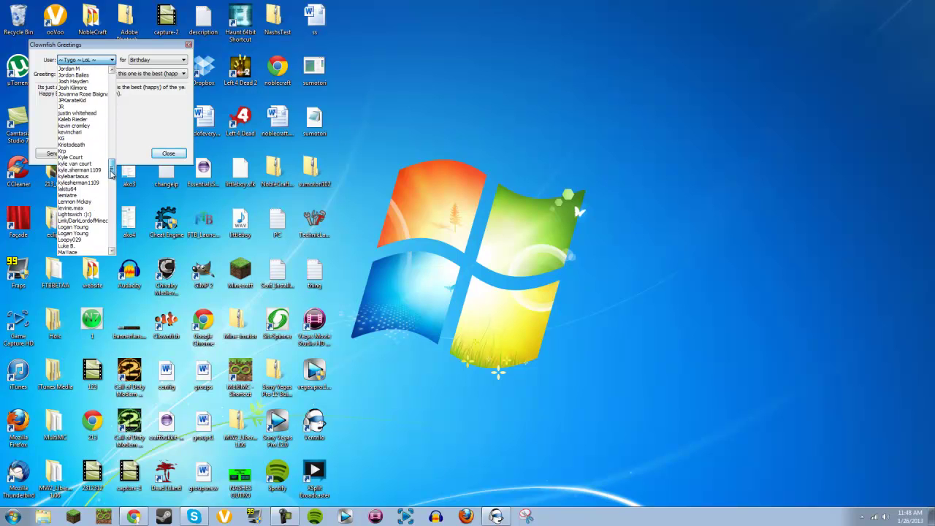
{"action": "left_click", "coordinate": [77, 156]}
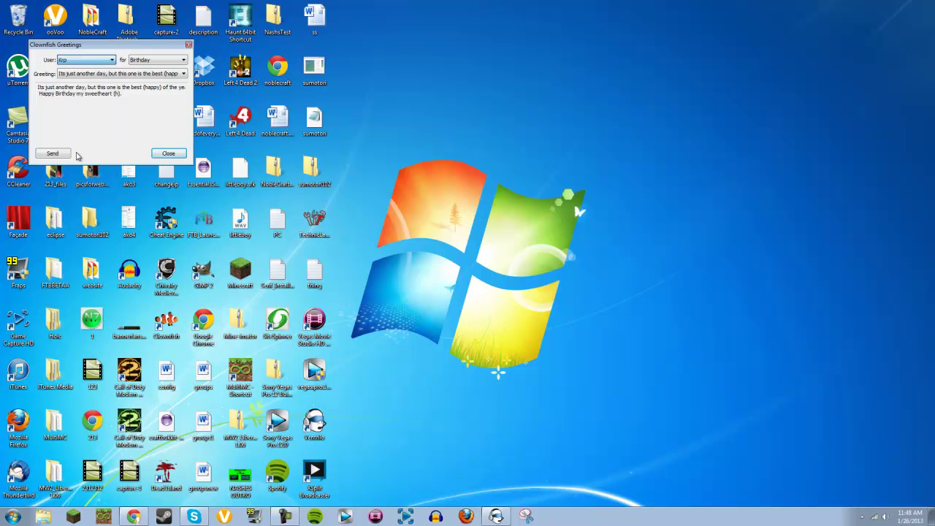
Switch the greeting's occasion to Mother's Day, send the "I luv u mom (hug)" greeting and close the Greetings window.
{"action": "left_click", "coordinate": [161, 60]}
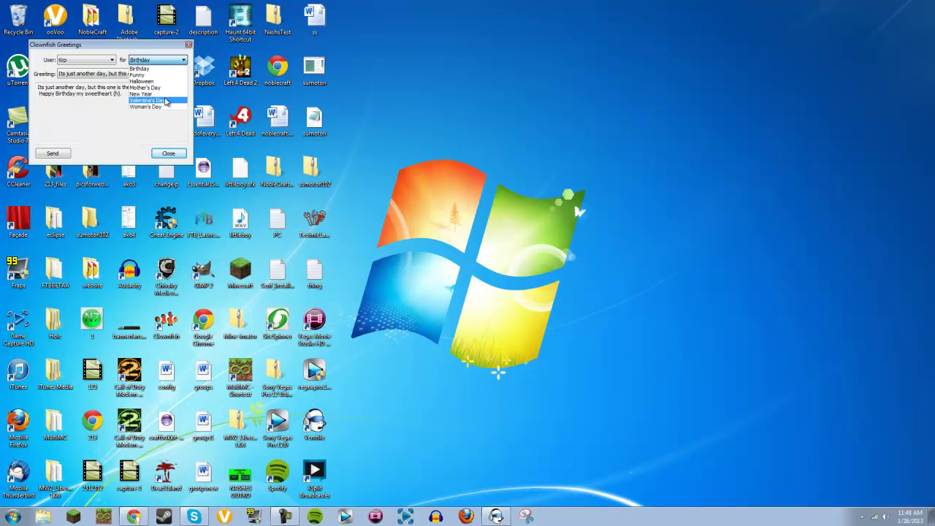
{"action": "left_click", "coordinate": [162, 88]}
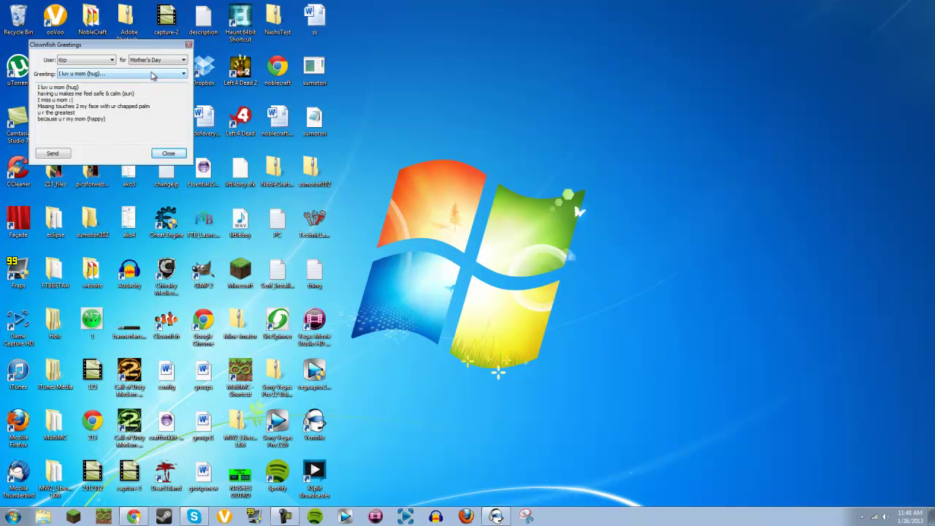
{"action": "left_click", "coordinate": [67, 154]}
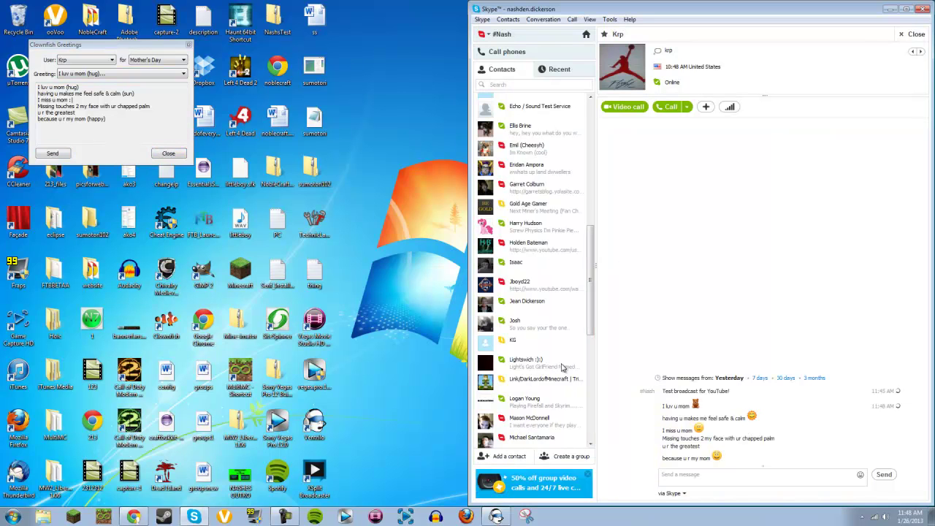
{"action": "left_click", "coordinate": [188, 46]}
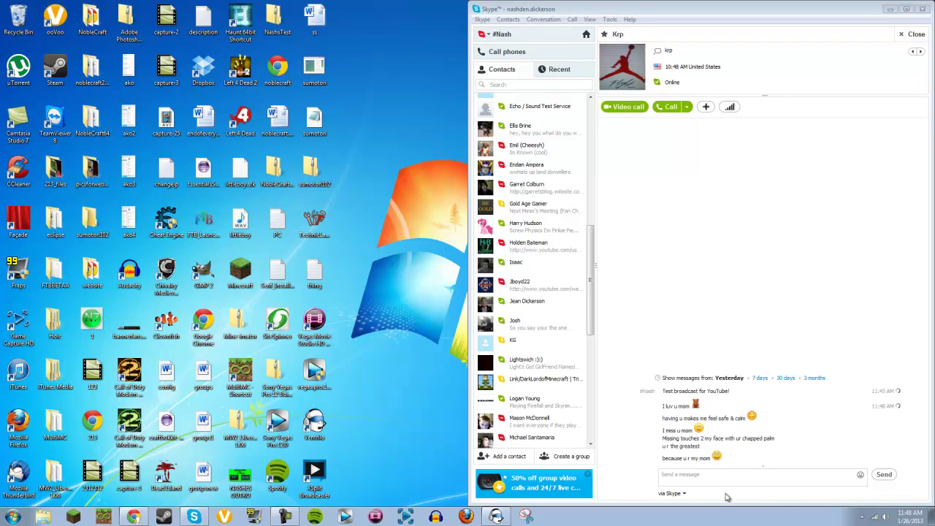
Open Clownfish's Fun & Art Message window and set the effect to Boobs.
{"action": "left_click", "coordinate": [860, 519]}
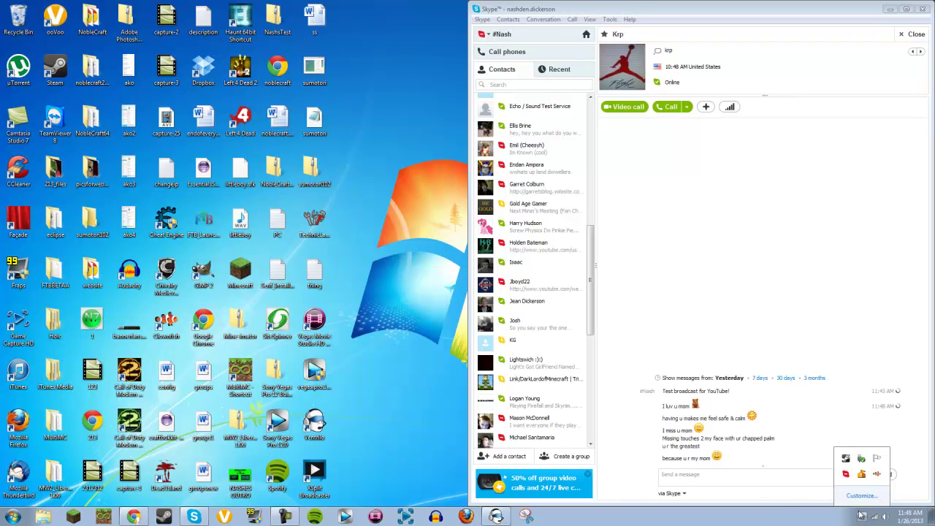
{"action": "right_click", "coordinate": [879, 474]}
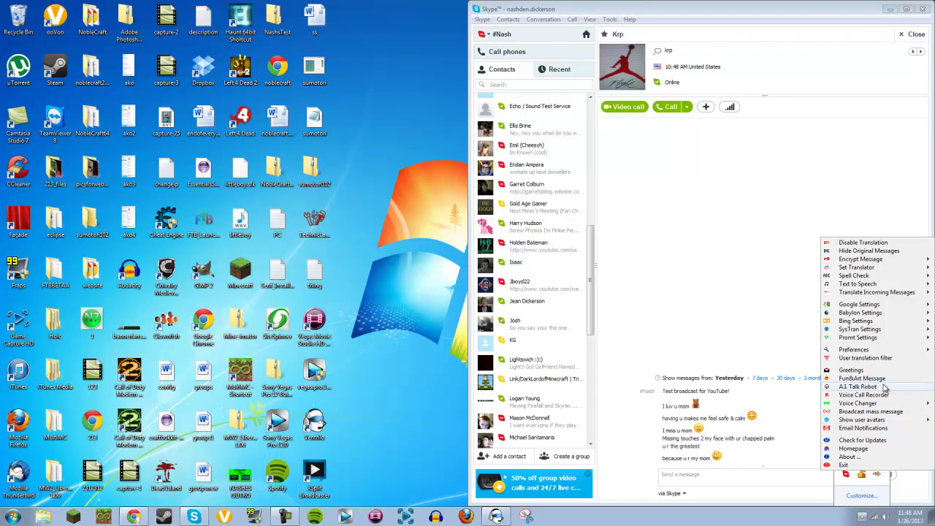
{"action": "left_click", "coordinate": [861, 378]}
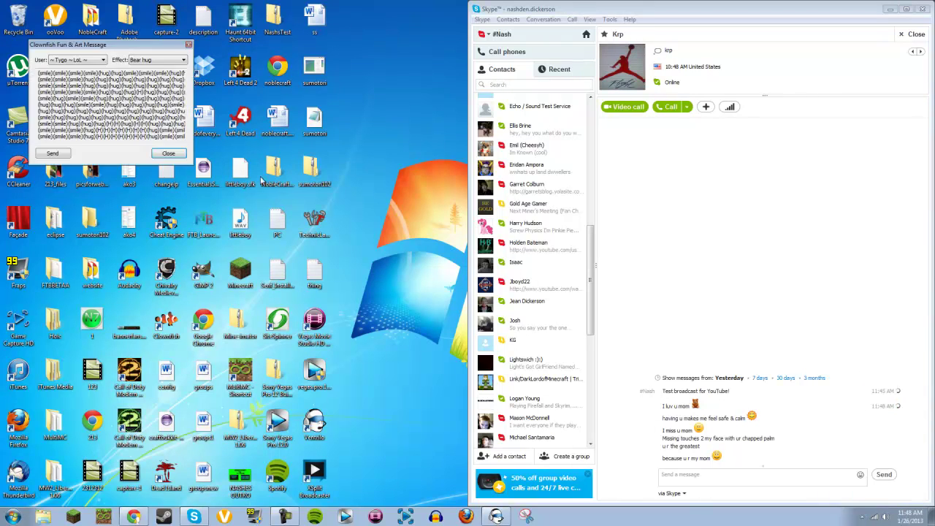
{"action": "left_click", "coordinate": [150, 59]}
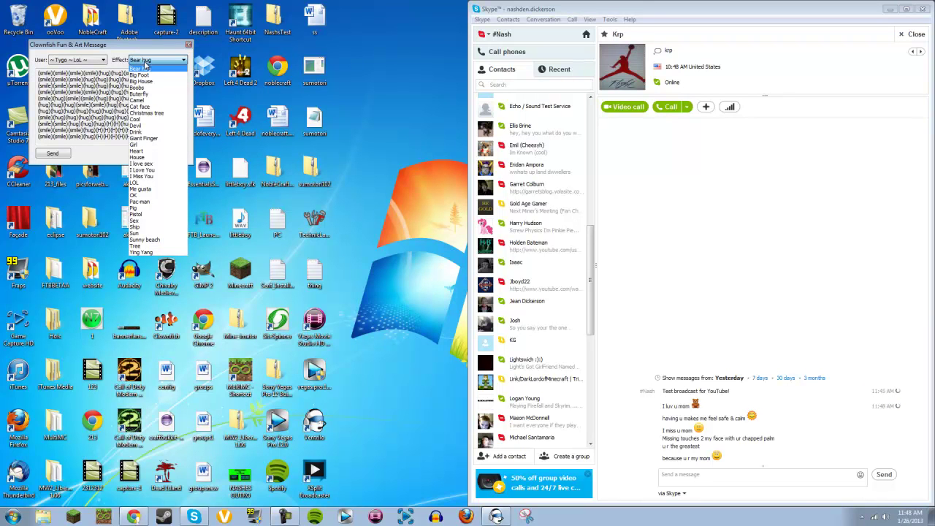
{"action": "left_click", "coordinate": [152, 91]}
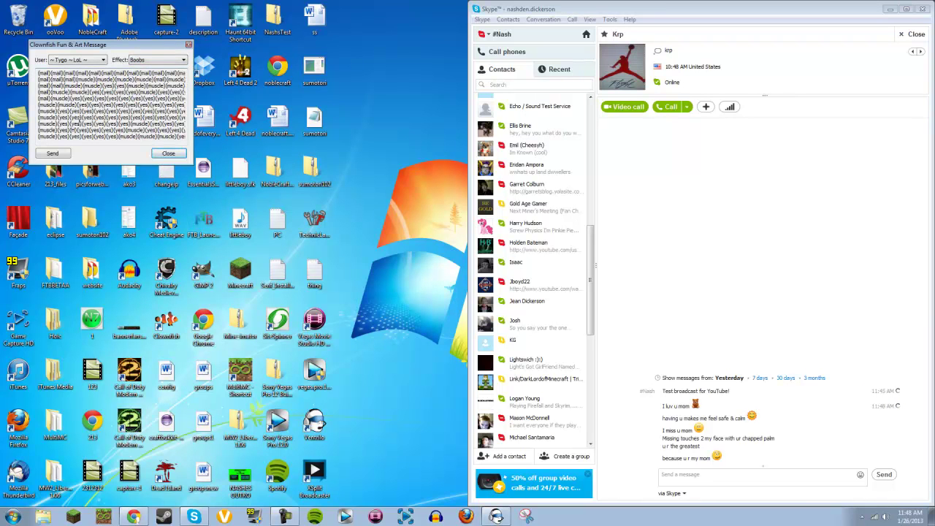
Choose the same contact who received the Mother's Day greeting as the art message's recipient and send the message.
{"action": "left_click", "coordinate": [91, 60]}
{"action": "scroll", "coordinate": [73, 209], "scroll_direction": "down", "scroll_amount": 5}
{"action": "scroll", "coordinate": [73, 209], "scroll_direction": "down", "scroll_amount": 9}
{"action": "scroll", "coordinate": [73, 217], "scroll_direction": "down", "scroll_amount": 1}
{"action": "scroll", "coordinate": [71, 216], "scroll_direction": "down", "scroll_amount": 5}
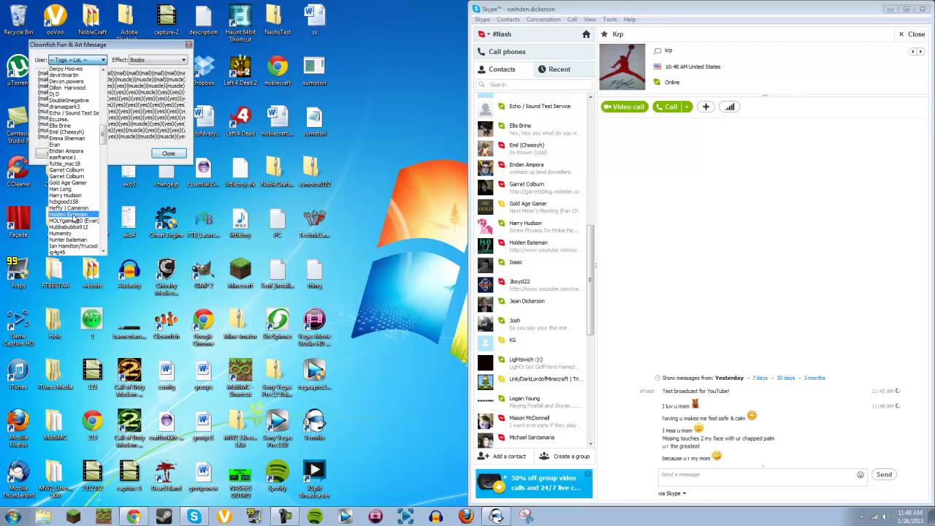
{"action": "scroll", "coordinate": [75, 215], "scroll_direction": "down", "scroll_amount": 2}
{"action": "scroll", "coordinate": [75, 216], "scroll_direction": "down", "scroll_amount": 5}
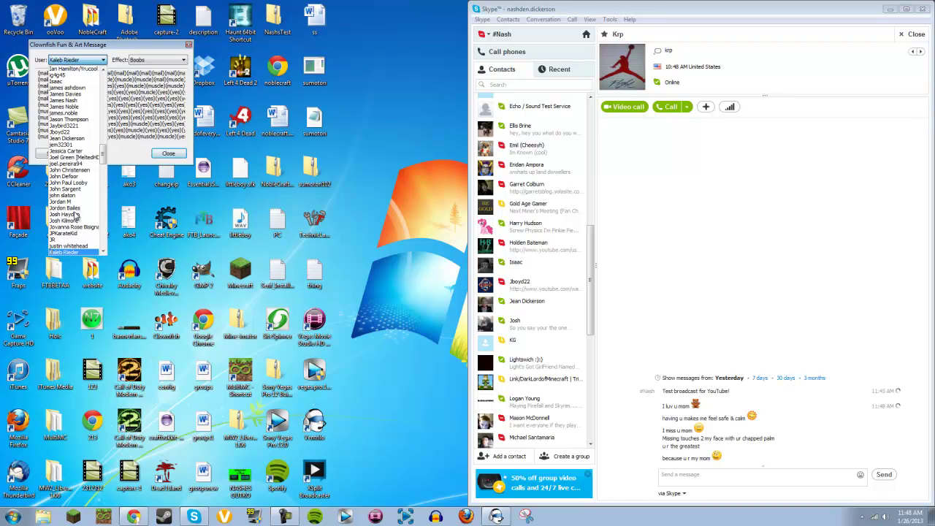
{"action": "scroll", "coordinate": [73, 219], "scroll_direction": "down", "scroll_amount": 3}
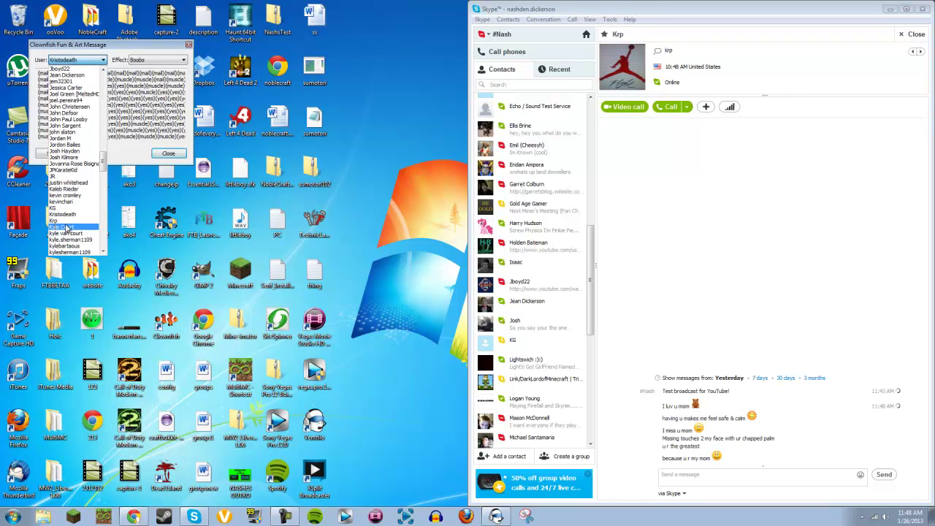
{"action": "left_click", "coordinate": [67, 222]}
{"action": "left_click", "coordinate": [67, 154]}
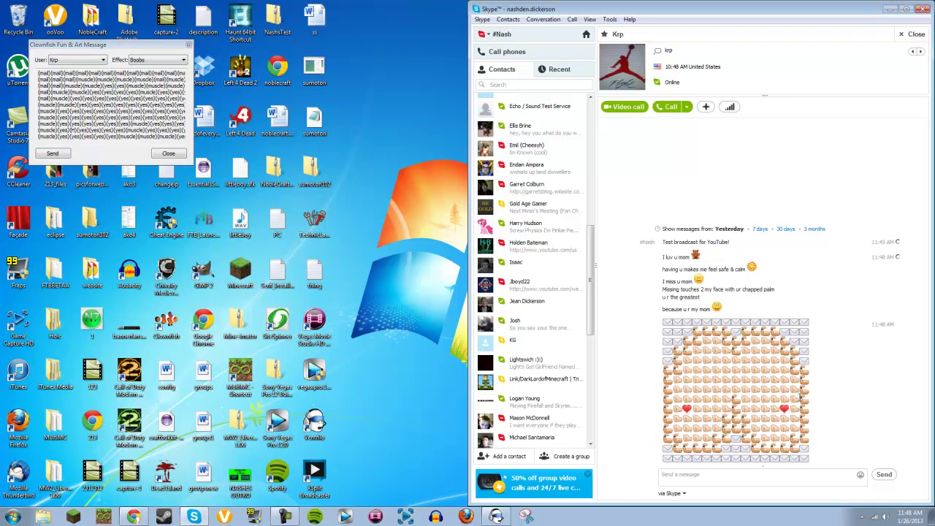
Check the contact's unread reply to the broadcast in Skype's recent conversations, and return to the start of the contact list.
{"action": "left_click", "coordinate": [558, 69]}
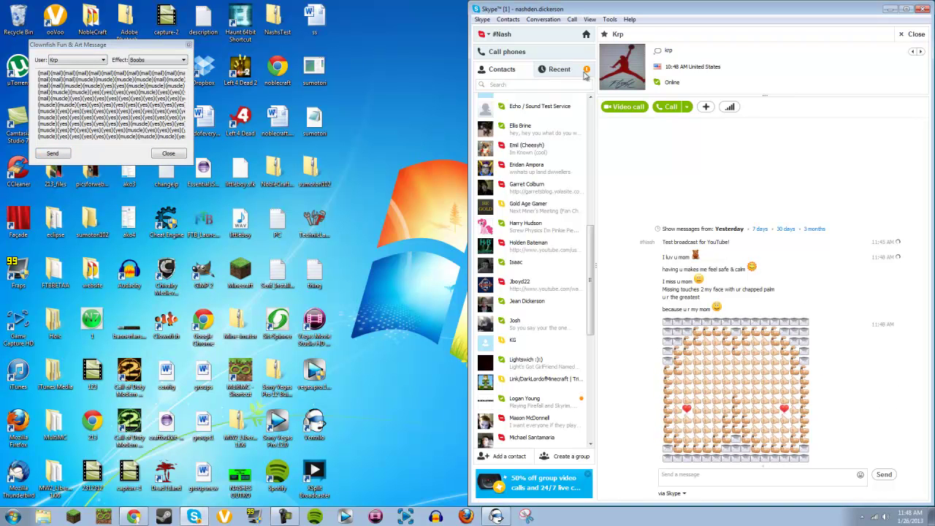
{"action": "scroll", "coordinate": [548, 131], "scroll_direction": "down", "scroll_amount": 15}
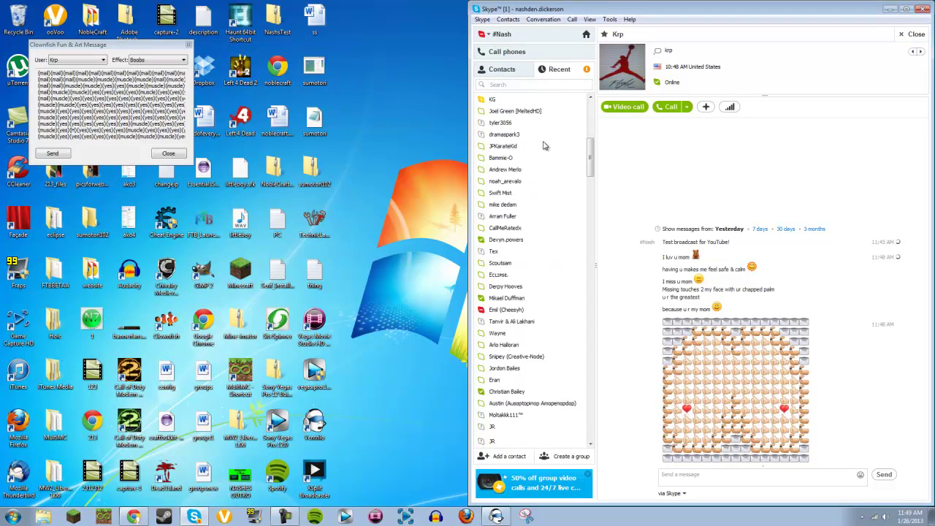
{"action": "scroll", "coordinate": [543, 147], "scroll_direction": "down", "scroll_amount": 4}
{"action": "left_click", "coordinate": [547, 413]}
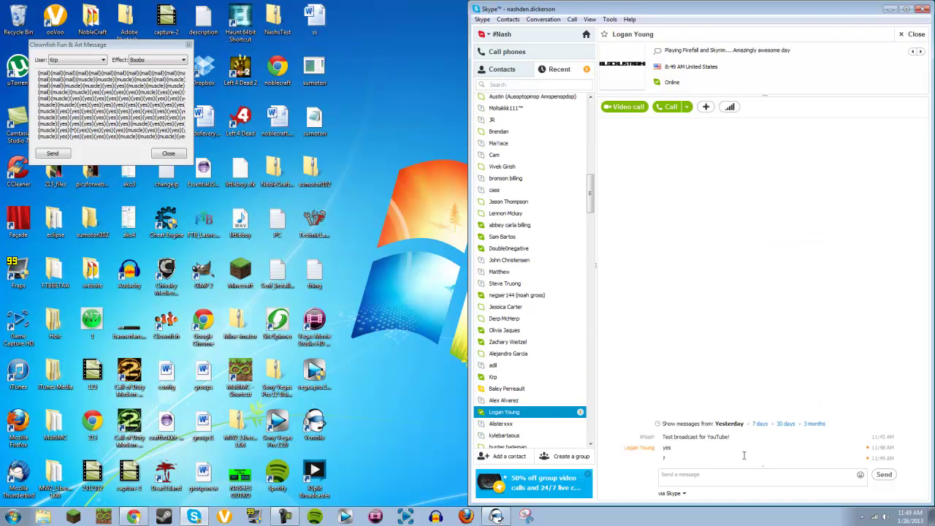
{"action": "left_click", "coordinate": [502, 69]}
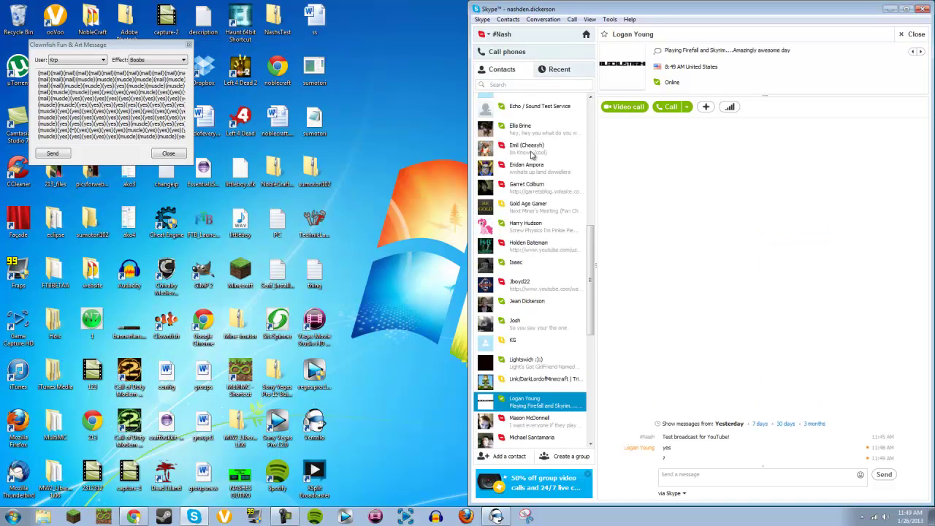
{"action": "scroll", "coordinate": [551, 266], "scroll_direction": "up", "scroll_amount": 3}
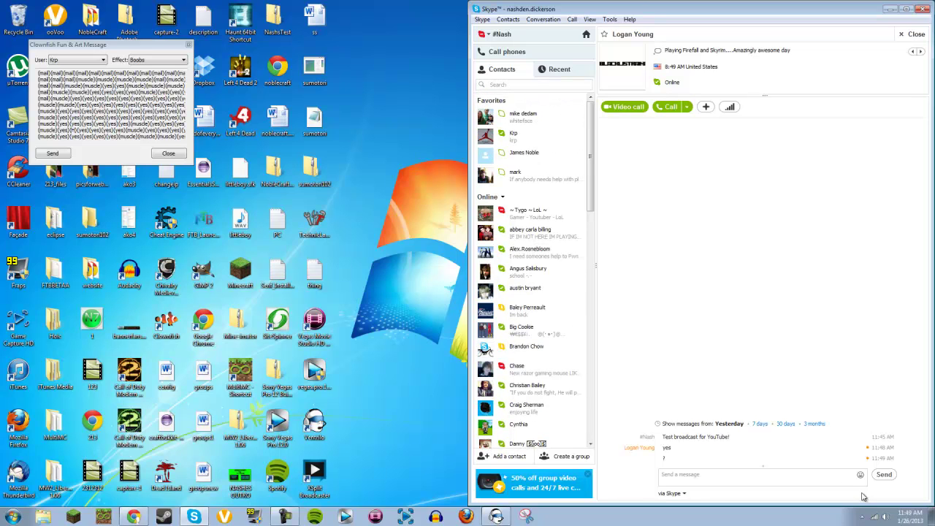
Set the voice in Clownfish's Voice Changer to Pitch (baby) and briefly unmute the microphone in the Skype call.
{"action": "left_click", "coordinate": [862, 516]}
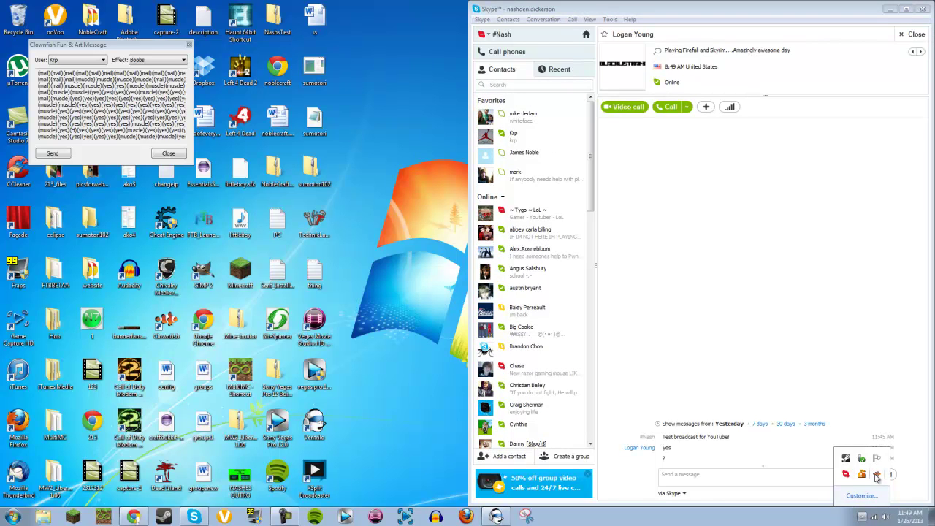
{"action": "left_click", "coordinate": [876, 476]}
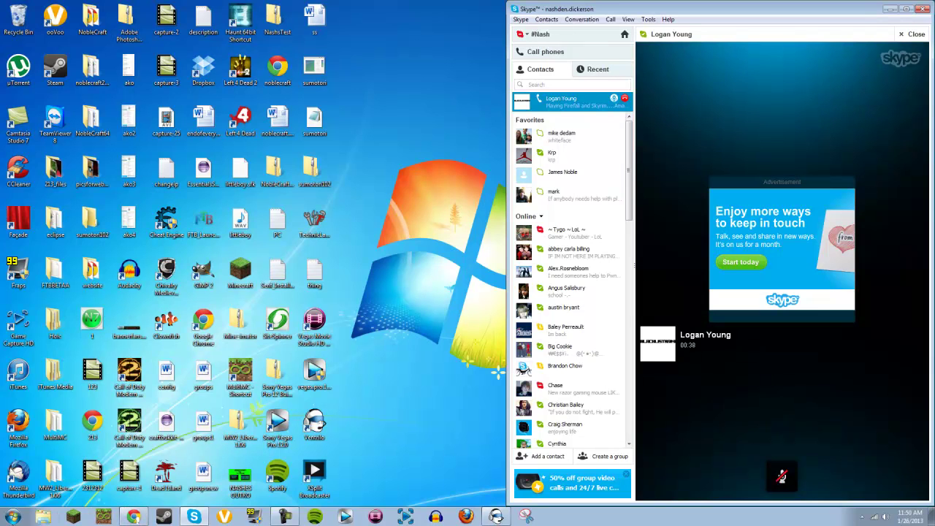
{"action": "left_click", "coordinate": [862, 516]}
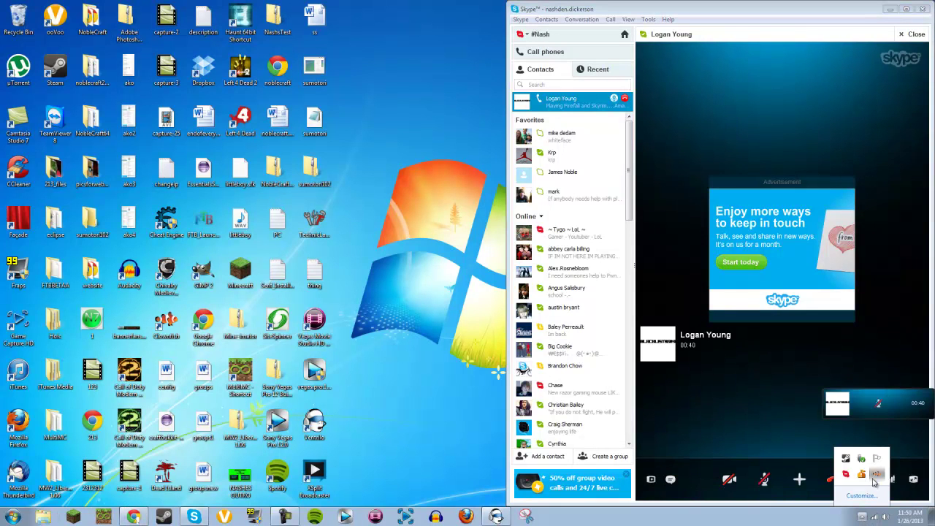
{"action": "right_click", "coordinate": [875, 476]}
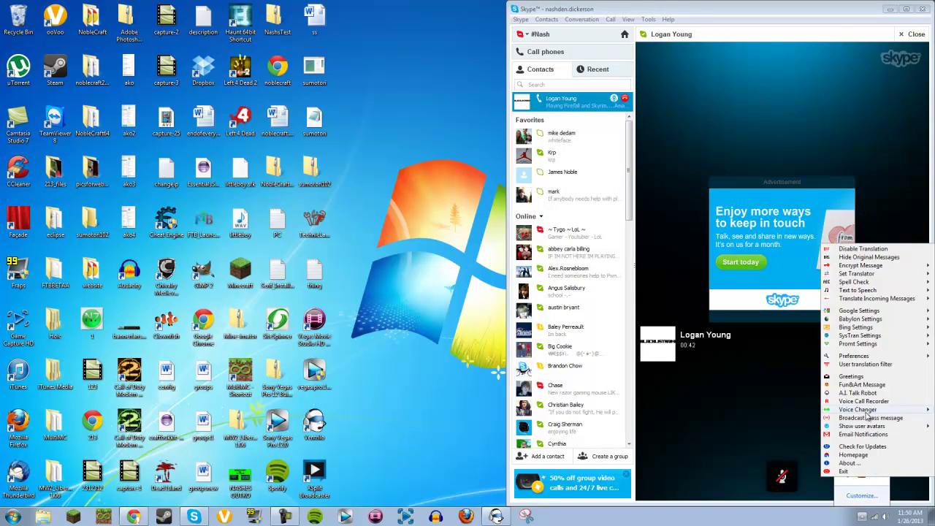
{"action": "mouse_move", "coordinate": [866, 414]}
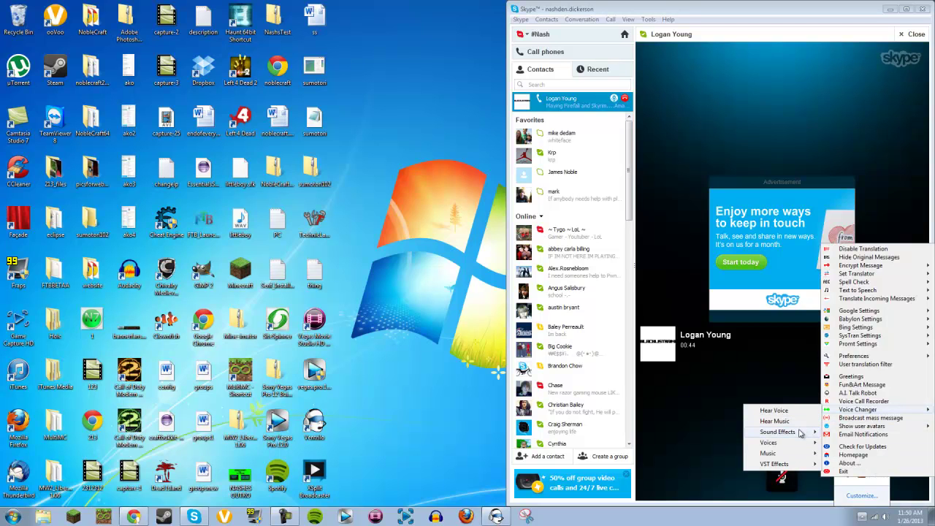
{"action": "mouse_move", "coordinate": [800, 433]}
{"action": "mouse_move", "coordinate": [768, 442]}
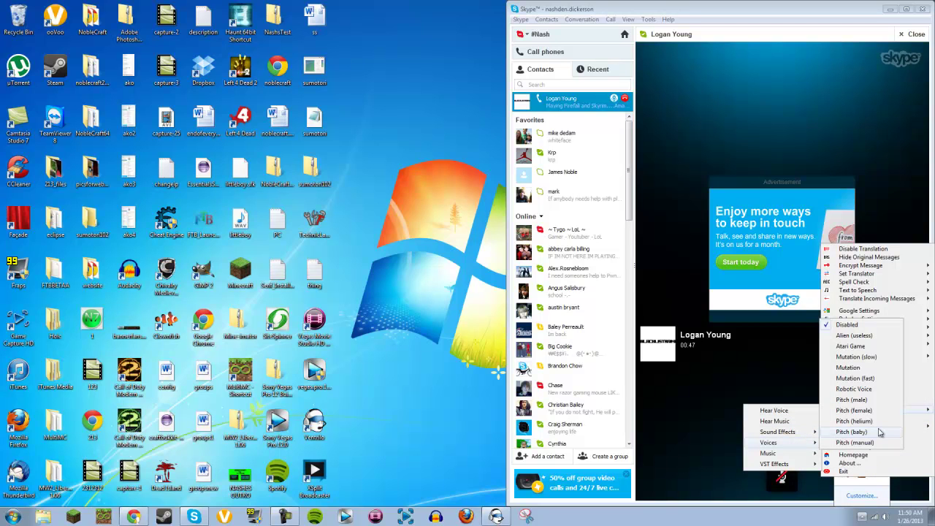
{"action": "left_click", "coordinate": [880, 433]}
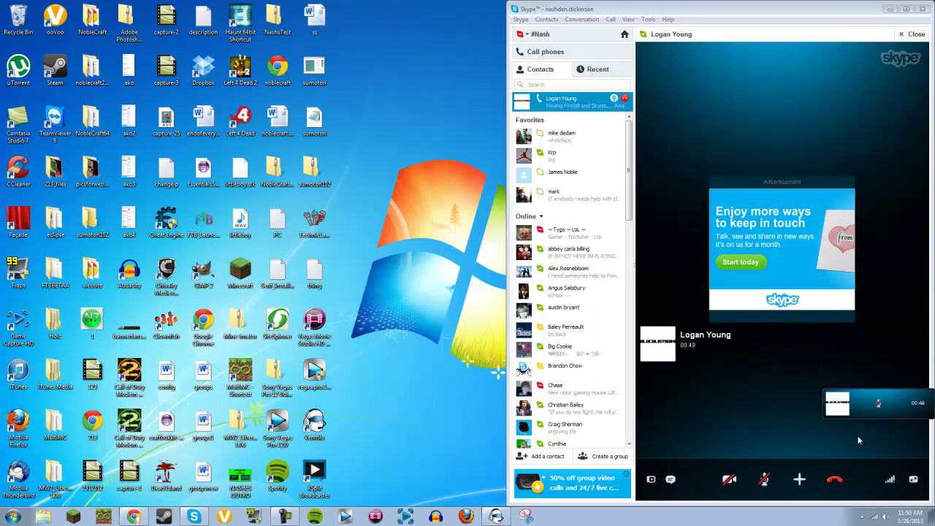
{"action": "left_click", "coordinate": [764, 479]}
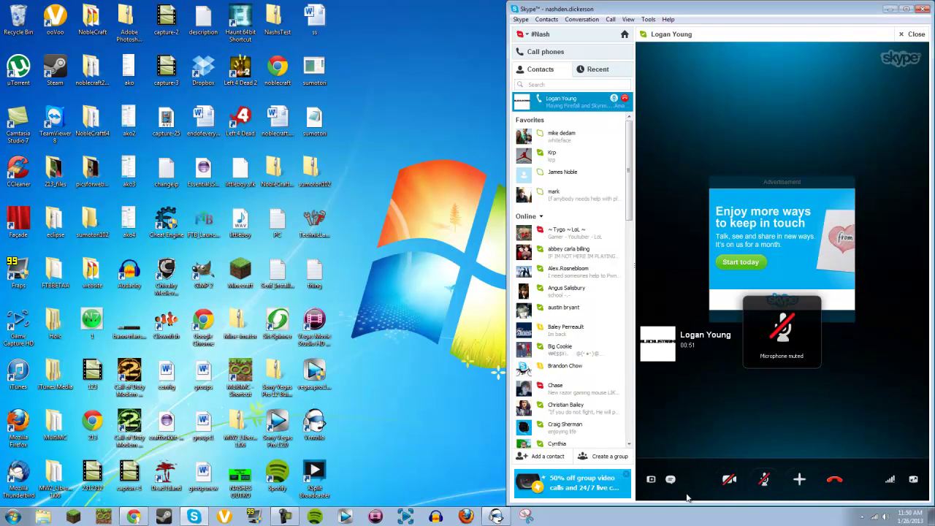
Enable Hear Voice in Clownfish's Voice Changer and unmute the microphone in the Skype call.
{"action": "left_click", "coordinate": [862, 516]}
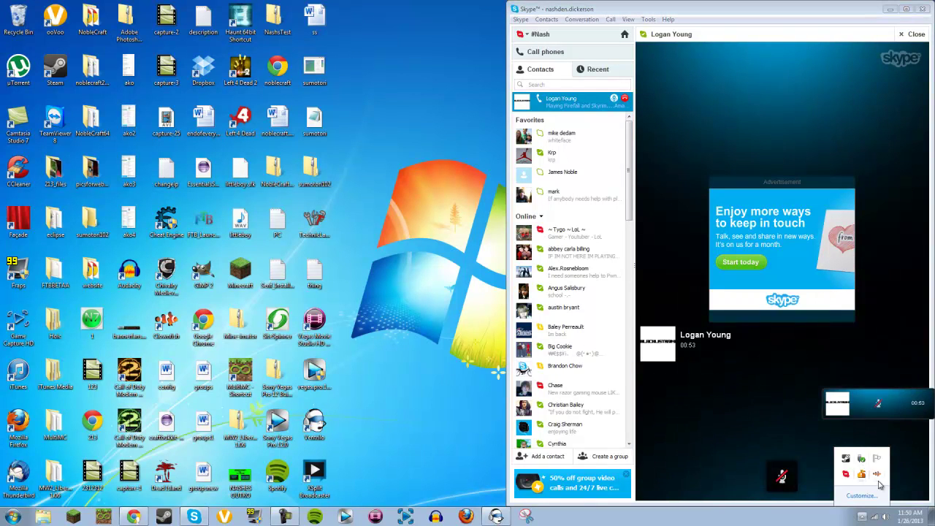
{"action": "right_click", "coordinate": [879, 483]}
{"action": "mouse_move", "coordinate": [869, 410]}
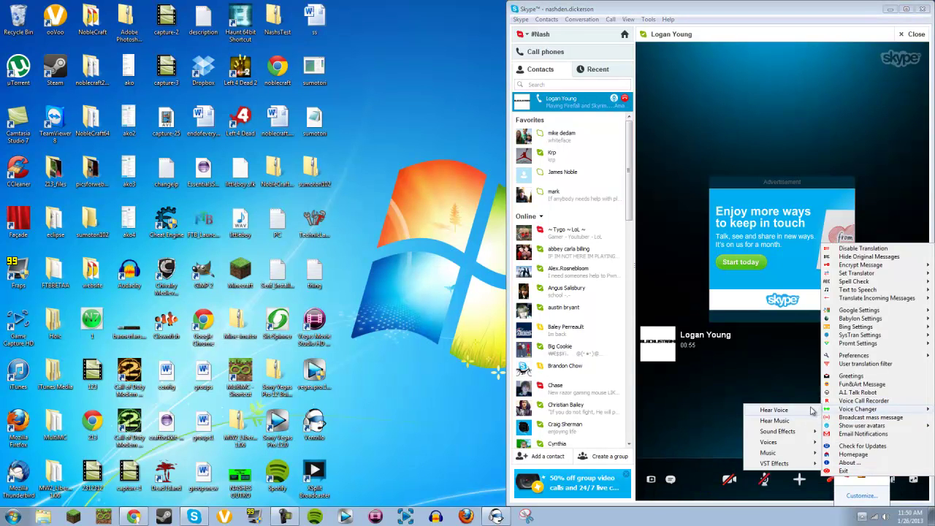
{"action": "left_click", "coordinate": [774, 409]}
{"action": "left_click", "coordinate": [764, 479]}
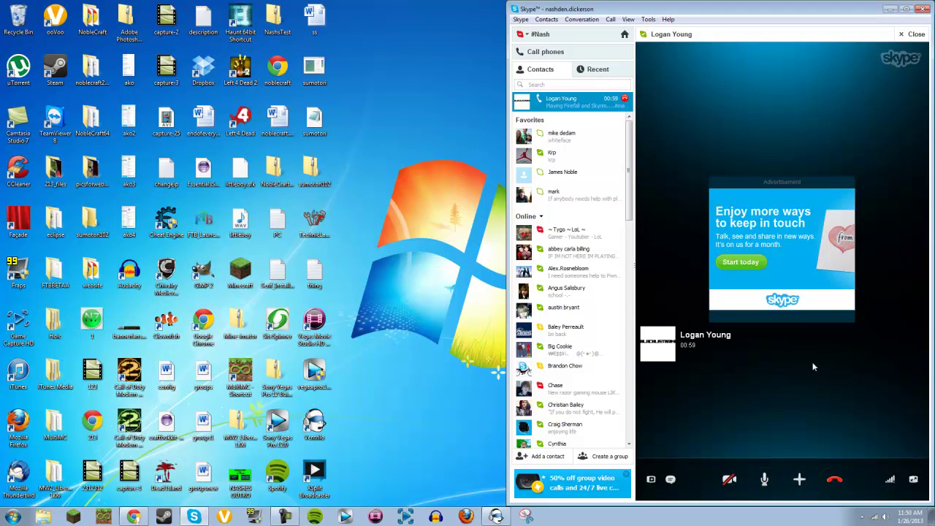
Bring up the Voice Changer's voice choices again and mute the microphone in the Skype call.
{"action": "left_click", "coordinate": [862, 516]}
{"action": "right_click", "coordinate": [877, 475]}
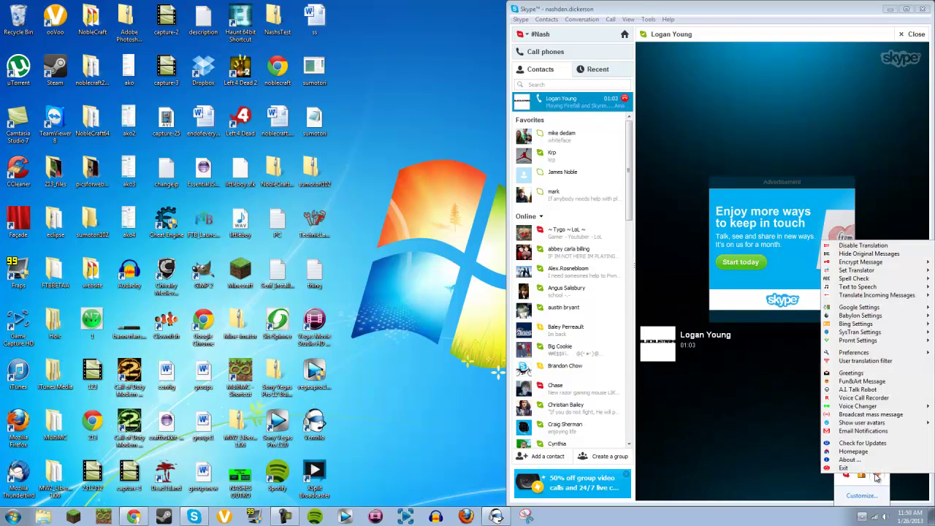
{"action": "mouse_move", "coordinate": [871, 407]}
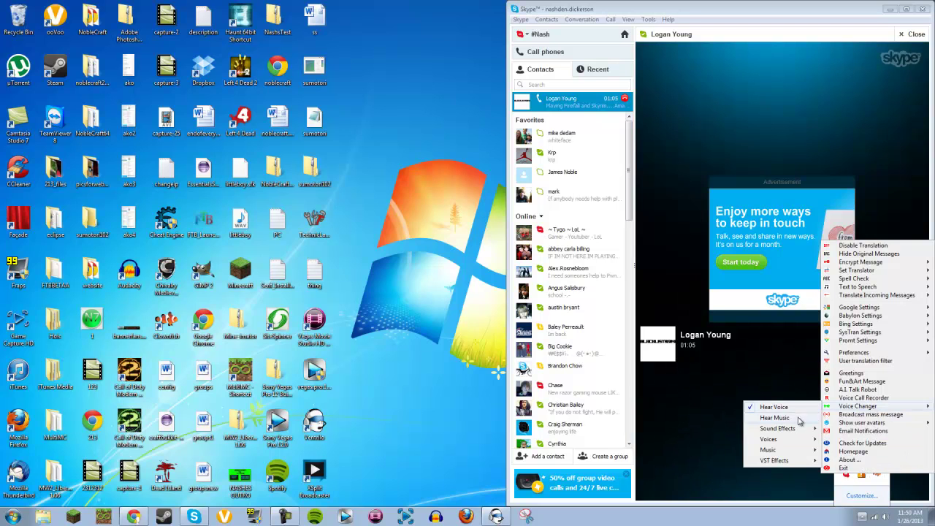
{"action": "left_click", "coordinate": [783, 436]}
{"action": "left_click", "coordinate": [764, 479]}
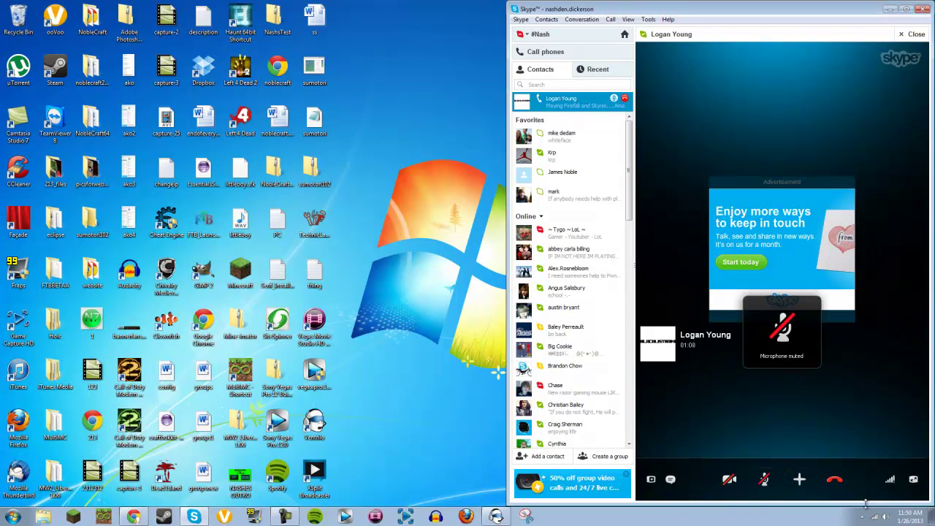
Set the voice in Clownfish's Voice Changer to Pitch (male) and unmute the microphone in the Skype call.
{"action": "left_click", "coordinate": [862, 516]}
{"action": "right_click", "coordinate": [879, 476]}
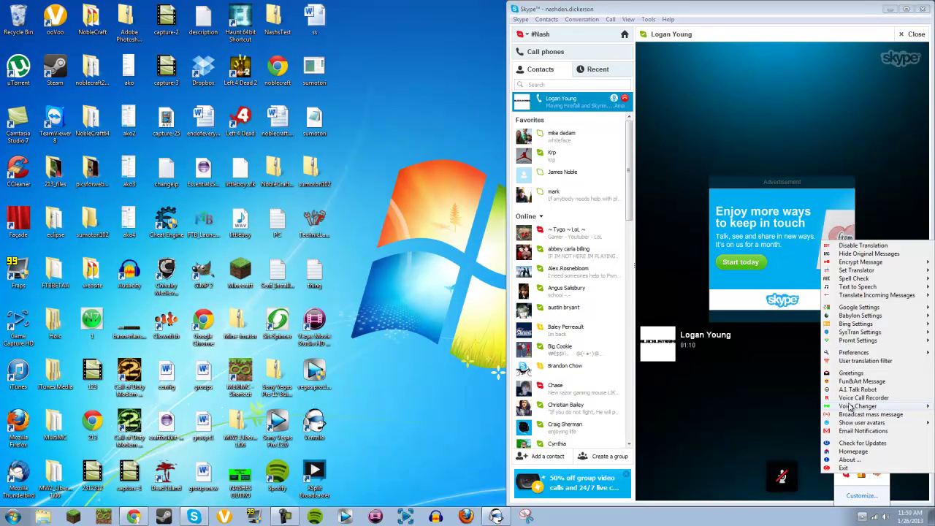
{"action": "mouse_move", "coordinate": [855, 406]}
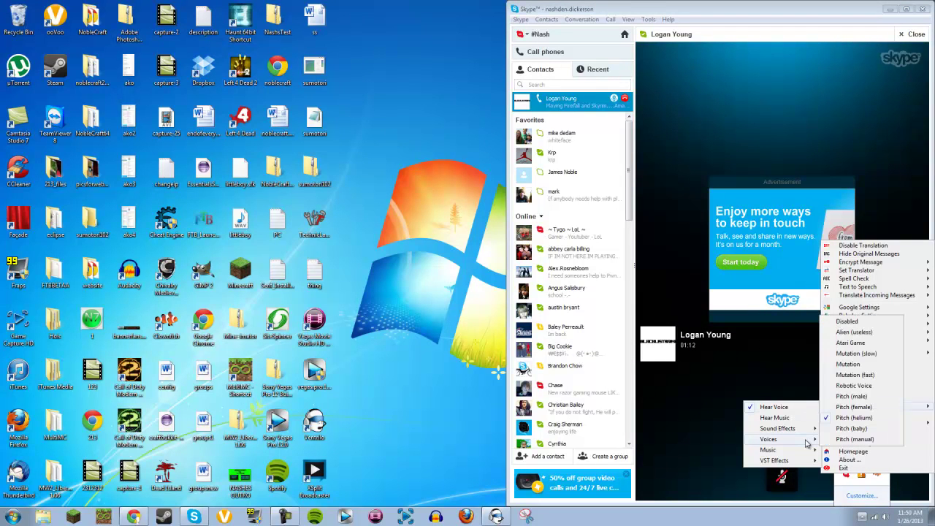
{"action": "left_click", "coordinate": [865, 404]}
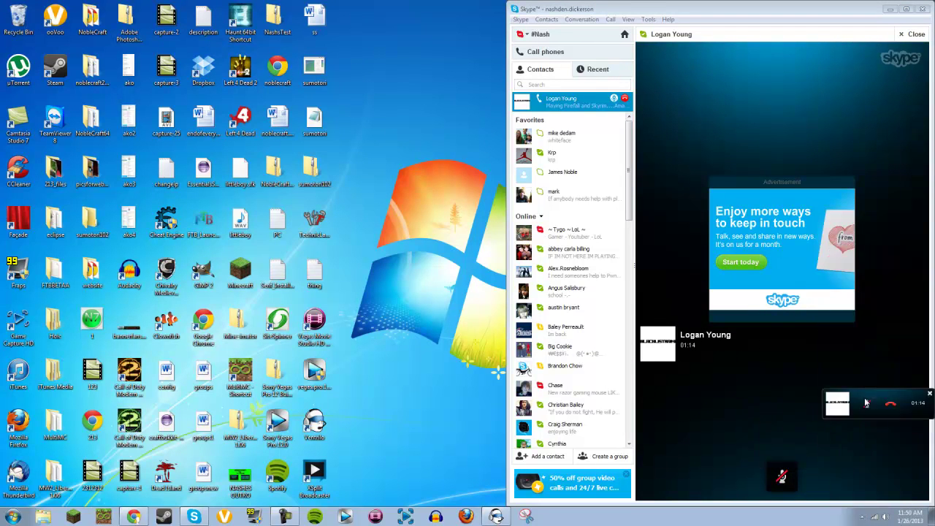
{"action": "mouse_move", "coordinate": [763, 479]}
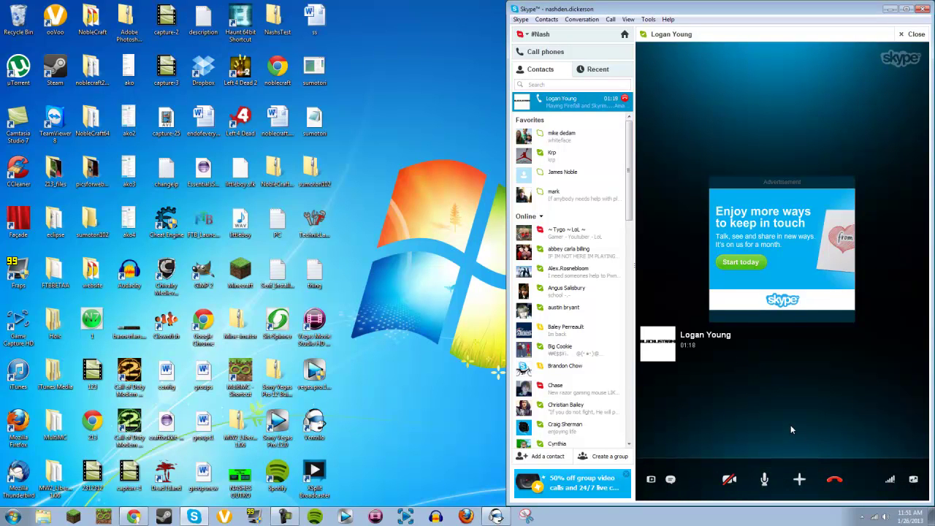
{"action": "left_click", "coordinate": [862, 514]}
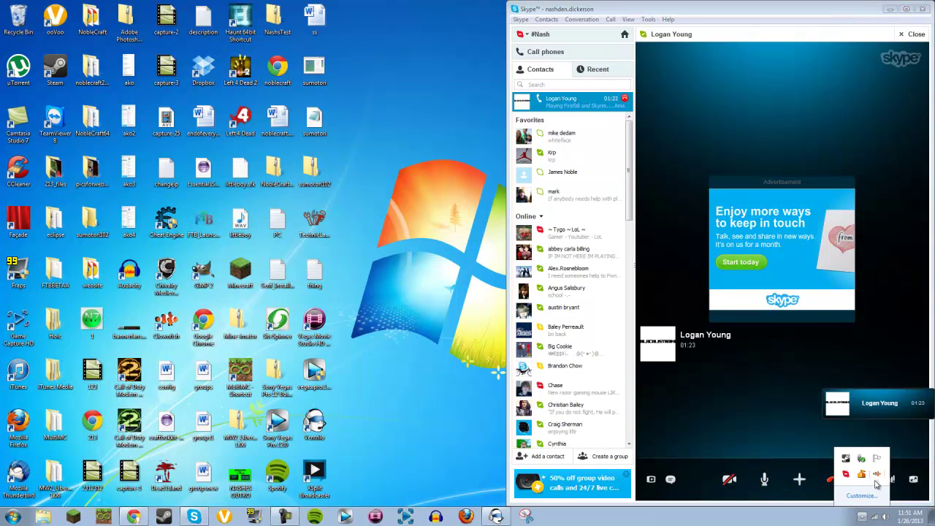
{"action": "right_click", "coordinate": [877, 475]}
{"action": "mouse_move", "coordinate": [875, 410]}
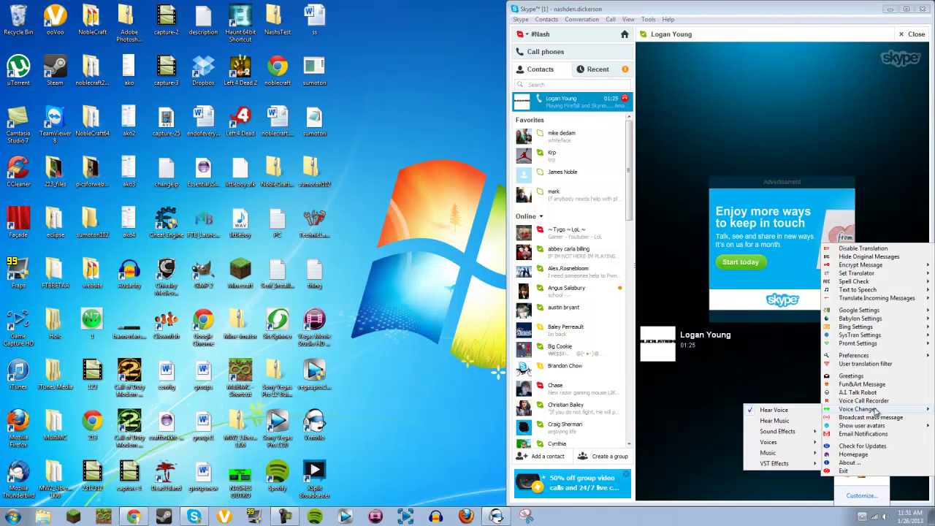
{"action": "left_click", "coordinate": [761, 413]}
Check the online contact's unread reply to the test broadcast and return to the ongoing Skype call.
{"action": "left_click", "coordinate": [596, 292]}
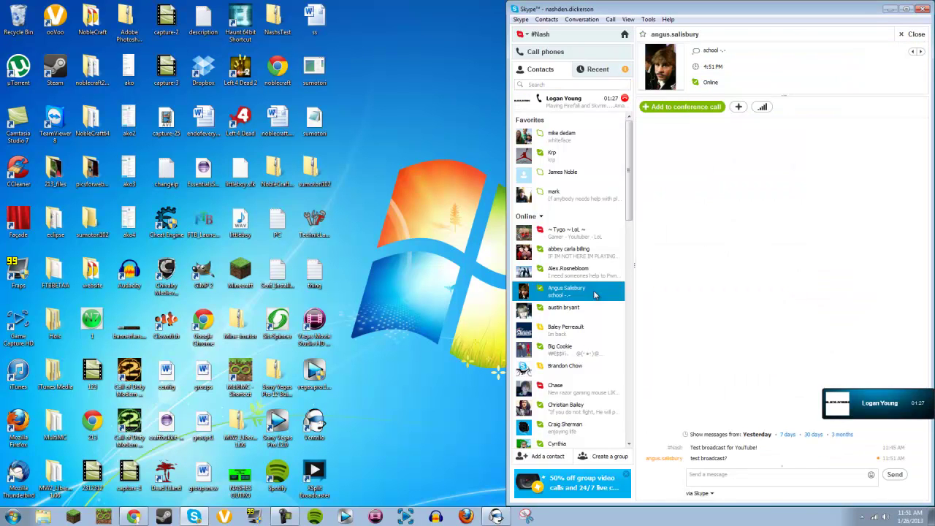
{"action": "left_click", "coordinate": [607, 103]}
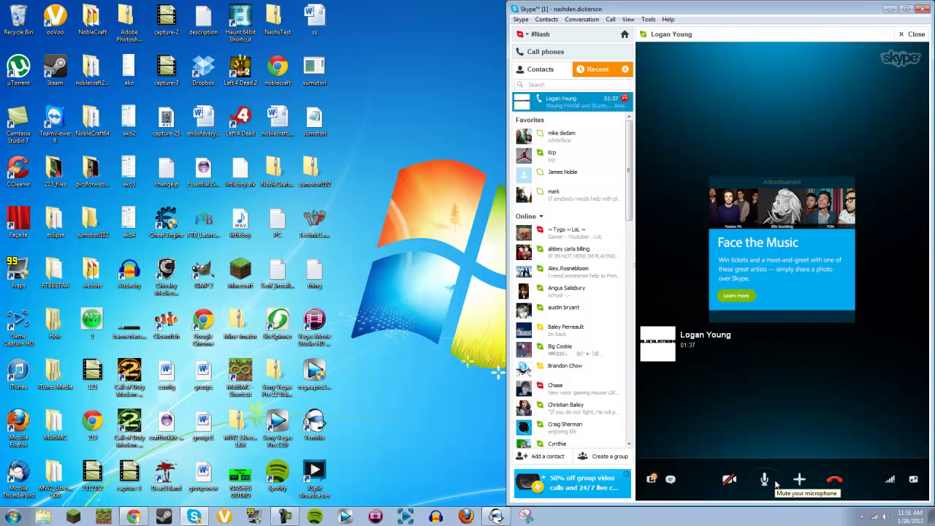
With the call microphone muted, switch the voice in Clownfish's Voice Changer to Pitch (female), and unmute it.
{"action": "left_click", "coordinate": [774, 483]}
{"action": "left_click", "coordinate": [862, 517]}
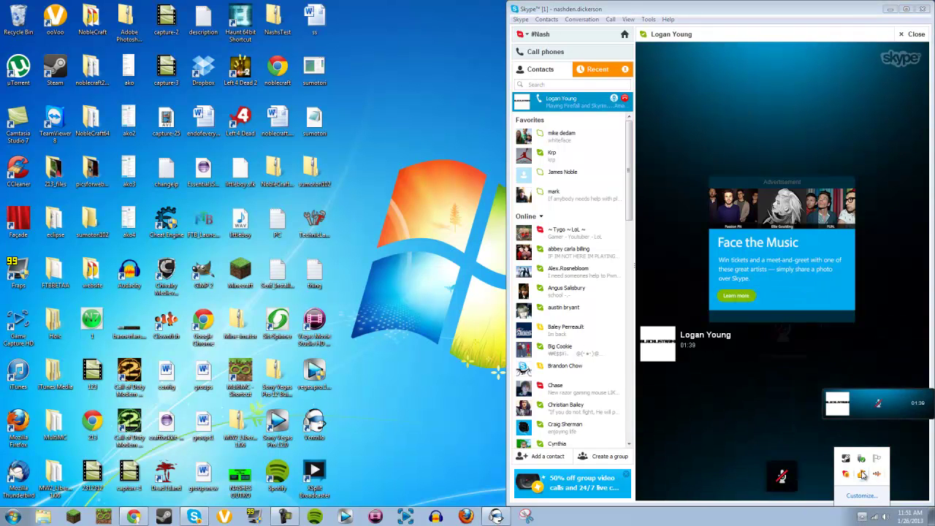
{"action": "right_click", "coordinate": [858, 473]}
{"action": "mouse_move", "coordinate": [858, 406]}
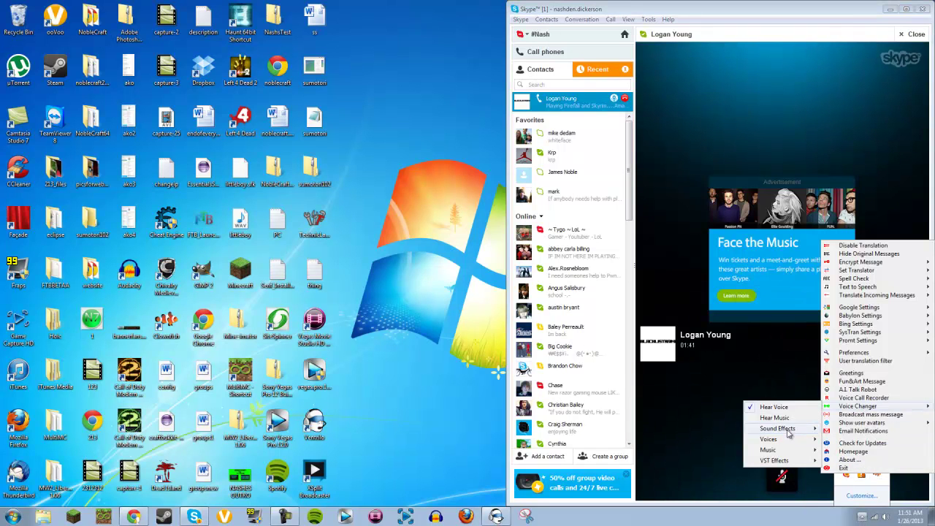
{"action": "mouse_move", "coordinate": [785, 439]}
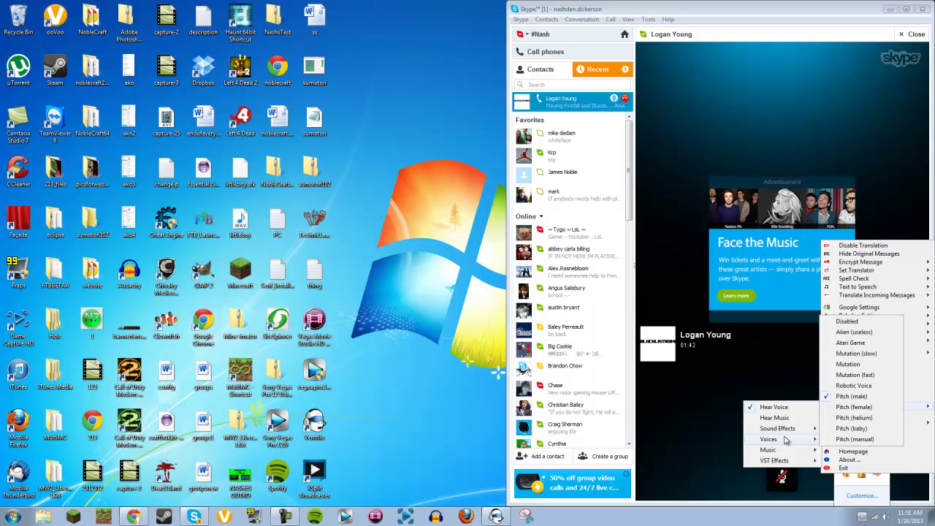
{"action": "left_click", "coordinate": [853, 418]}
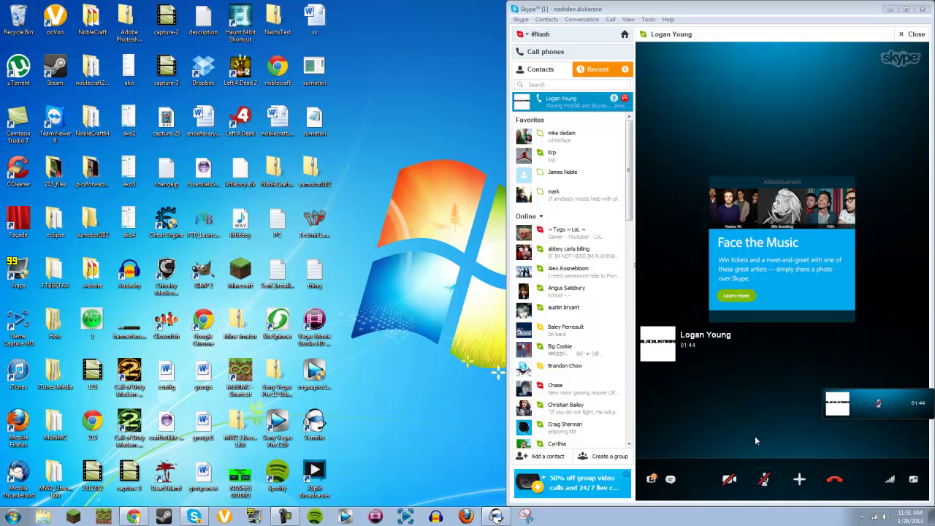
{"action": "left_click", "coordinate": [764, 478]}
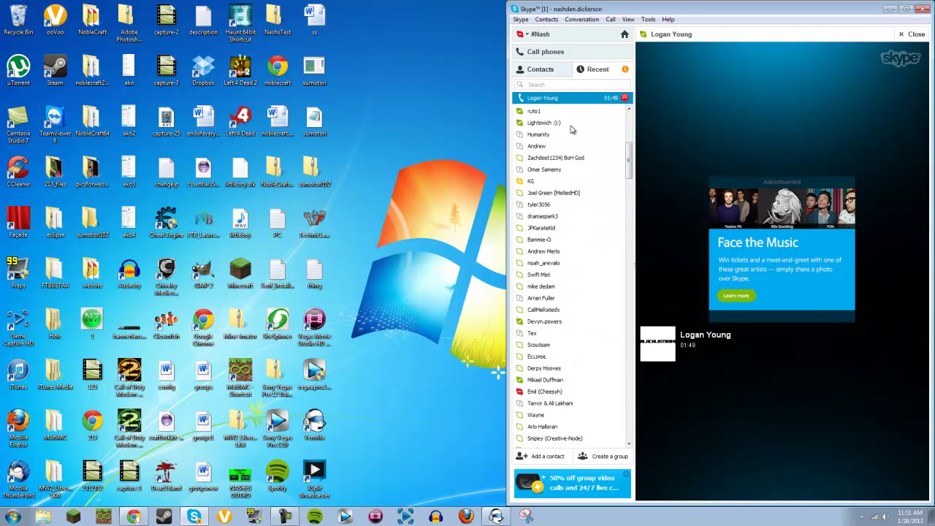
Find the conversation with an unread message among Skype's recent conversations, view it, and return to the ongoing call.
{"action": "scroll", "coordinate": [573, 129], "scroll_direction": "up", "scroll_amount": 8}
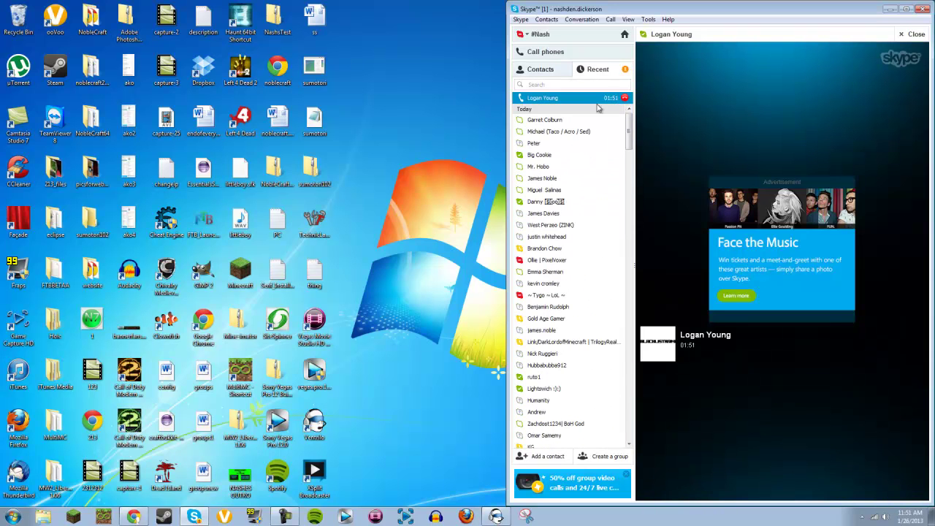
{"action": "scroll", "coordinate": [589, 130], "scroll_direction": "down", "scroll_amount": 15}
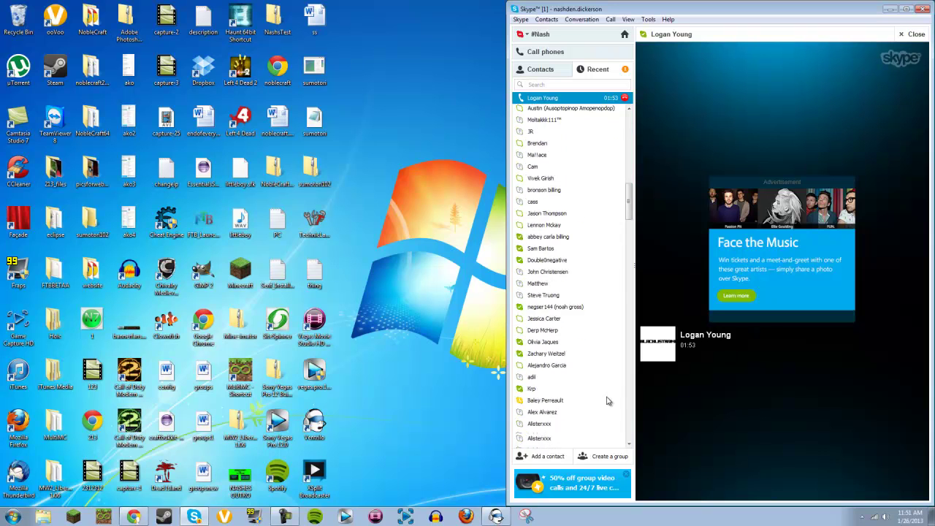
{"action": "scroll", "coordinate": [573, 321], "scroll_direction": "down", "scroll_amount": 10}
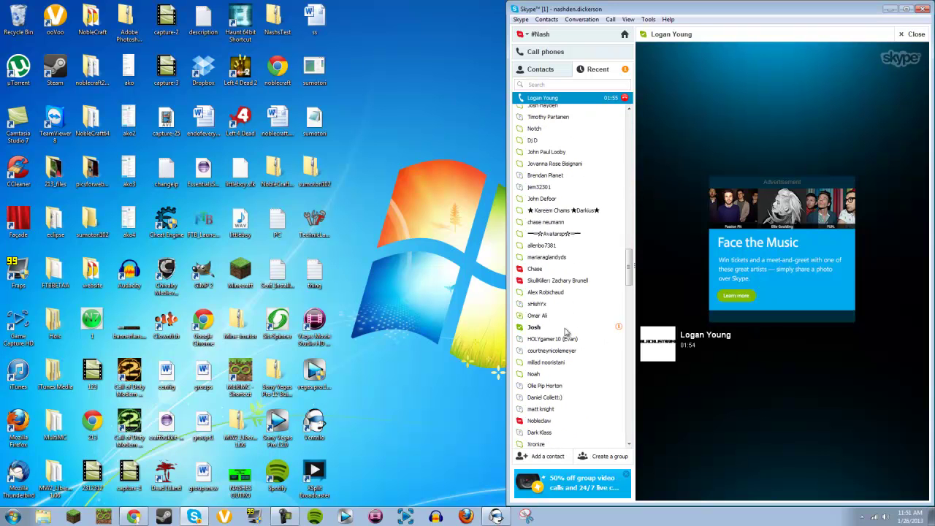
{"action": "left_click", "coordinate": [564, 327]}
{"action": "left_click", "coordinate": [562, 99]}
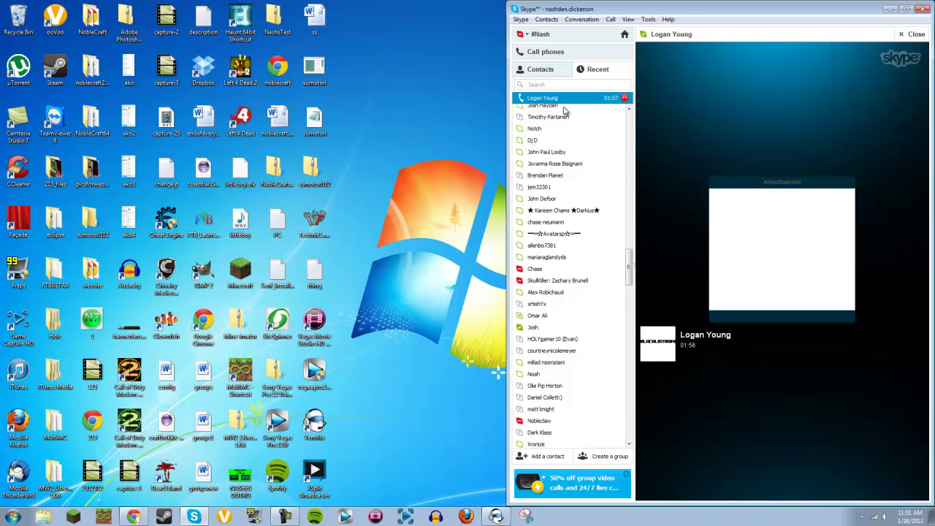
{"action": "left_click", "coordinate": [861, 517]}
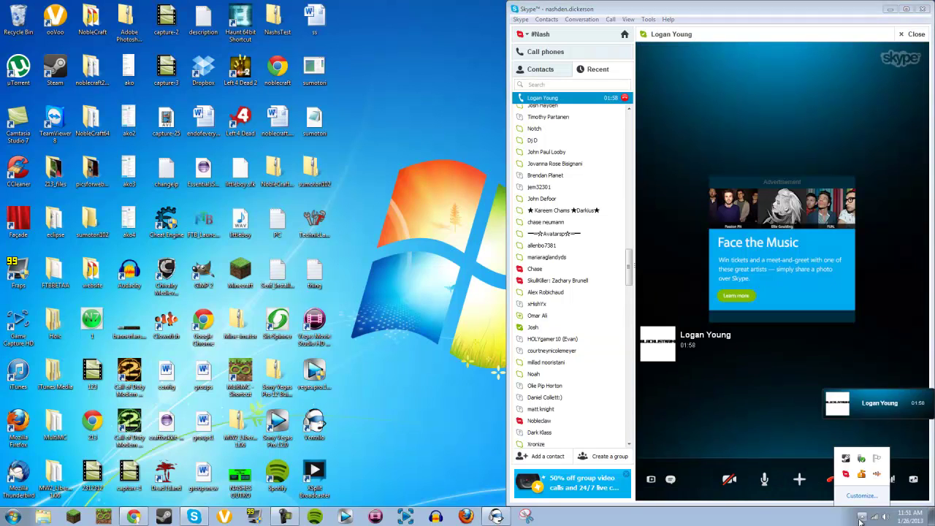
{"action": "right_click", "coordinate": [876, 478]}
{"action": "left_click", "coordinate": [847, 441]}
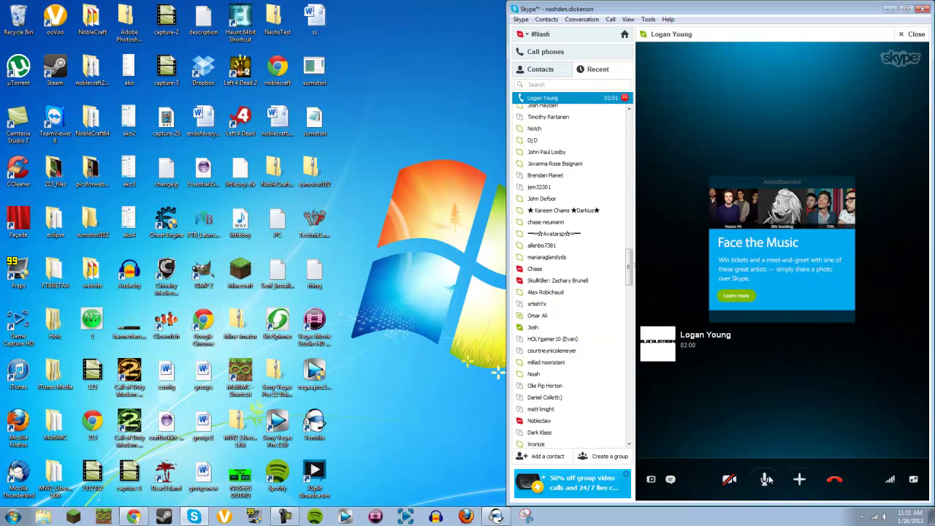
With the call microphone muted, set the voice in Clownfish's Voice Changer to Mutation (slow), and unmute it.
{"action": "left_click", "coordinate": [767, 479]}
{"action": "left_click", "coordinate": [861, 517]}
{"action": "right_click", "coordinate": [876, 478]}
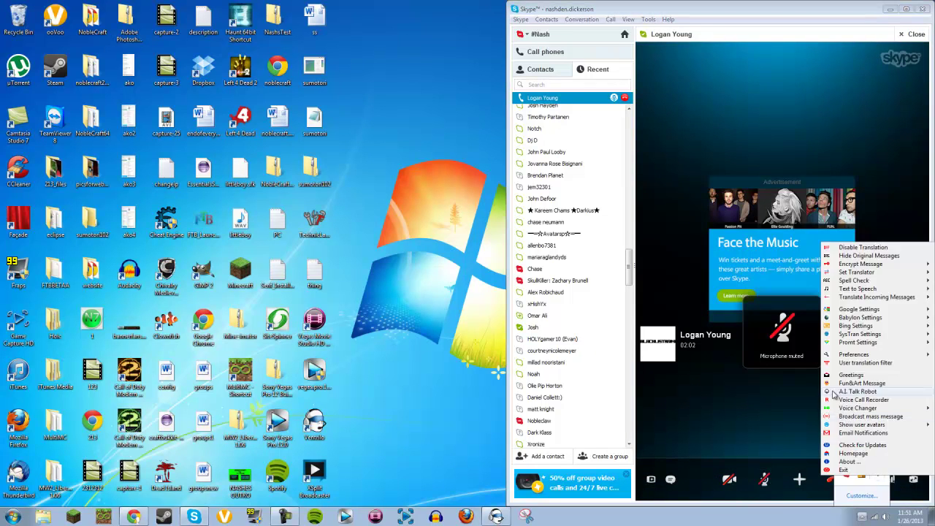
{"action": "mouse_move", "coordinate": [832, 408]}
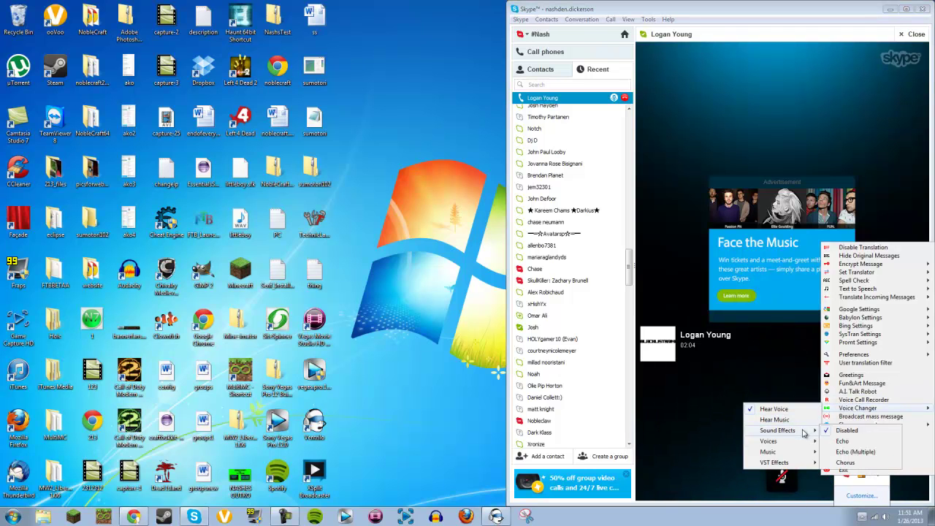
{"action": "mouse_move", "coordinate": [800, 441]}
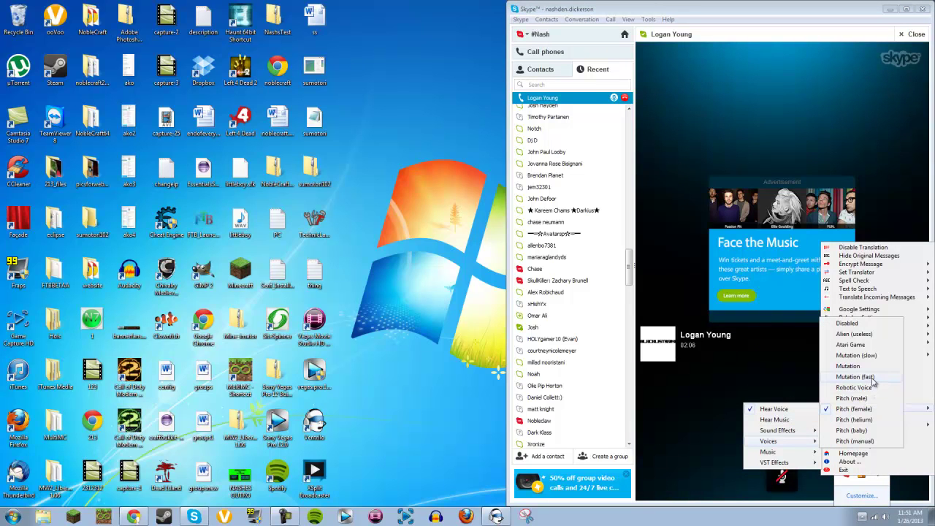
{"action": "left_click", "coordinate": [860, 355]}
{"action": "left_click", "coordinate": [763, 476]}
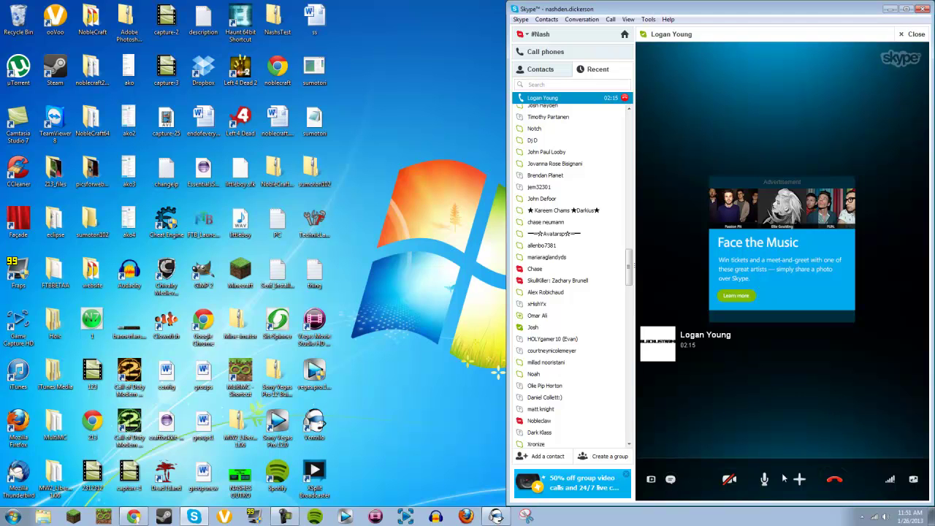
Choose another voice option in Clownfish's Voice Changer during the Skype call.
{"action": "left_click", "coordinate": [861, 516]}
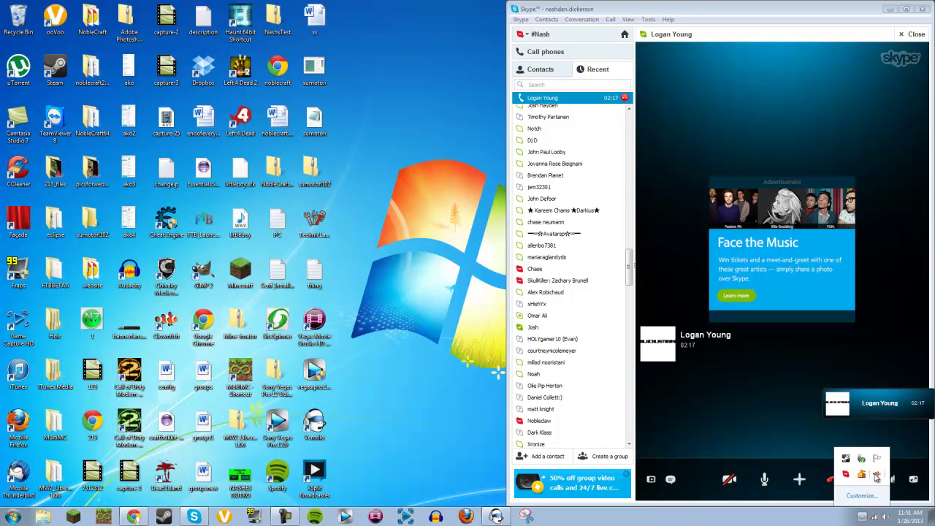
{"action": "right_click", "coordinate": [877, 476]}
{"action": "mouse_move", "coordinate": [858, 408]}
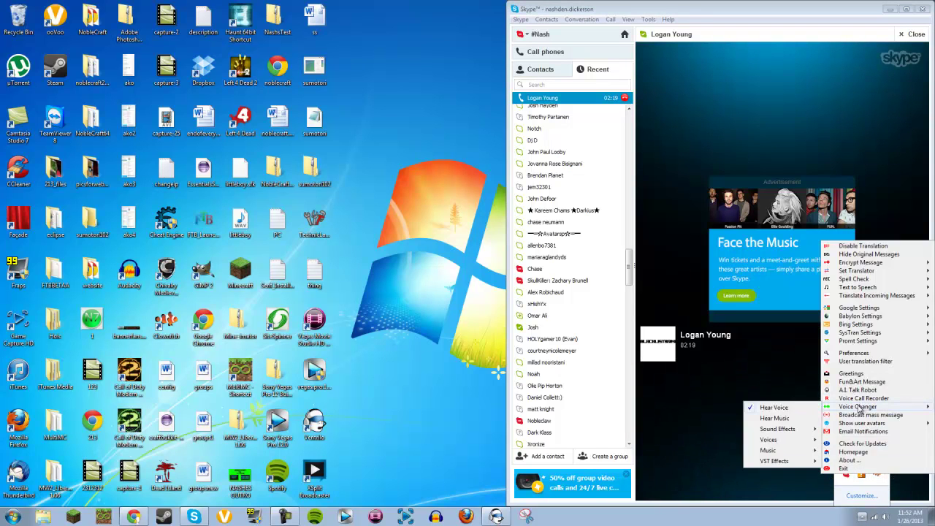
{"action": "left_click", "coordinate": [794, 440]}
{"action": "left_click", "coordinate": [870, 345]}
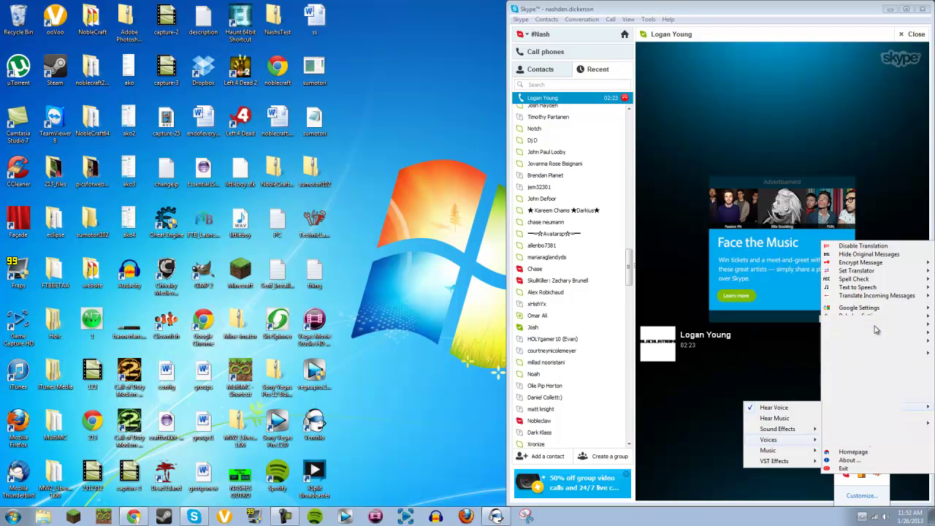
Set the sound effect in Clownfish's Voice Changer to Chorus.
{"action": "left_click", "coordinate": [862, 516]}
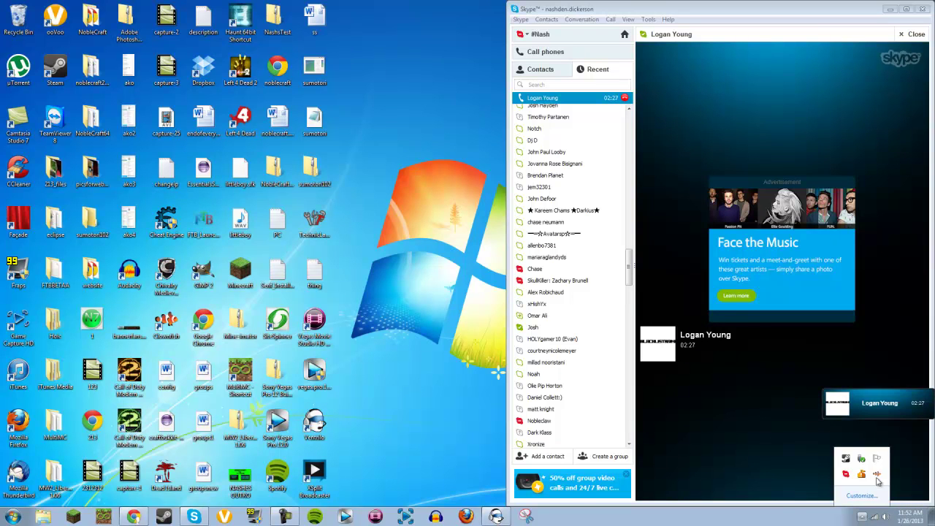
{"action": "right_click", "coordinate": [877, 473]}
{"action": "mouse_move", "coordinate": [860, 408]}
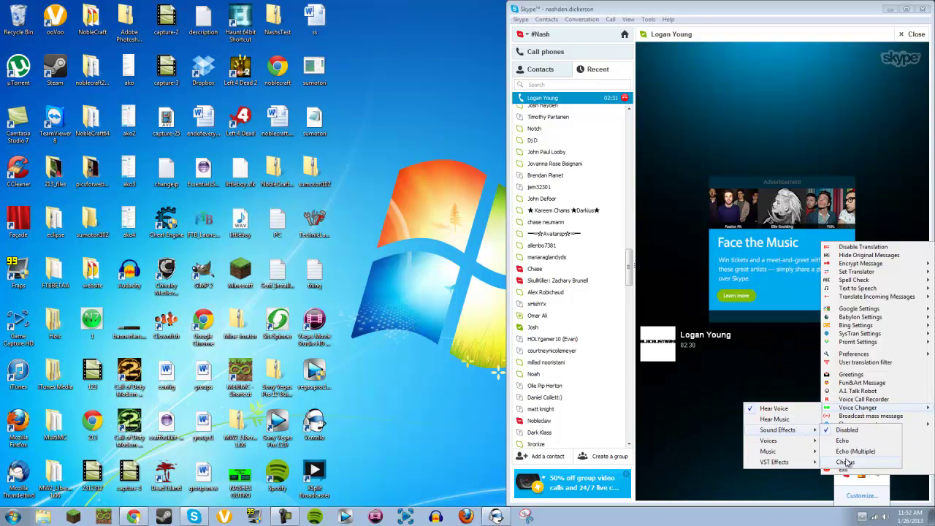
{"action": "left_click", "coordinate": [847, 455]}
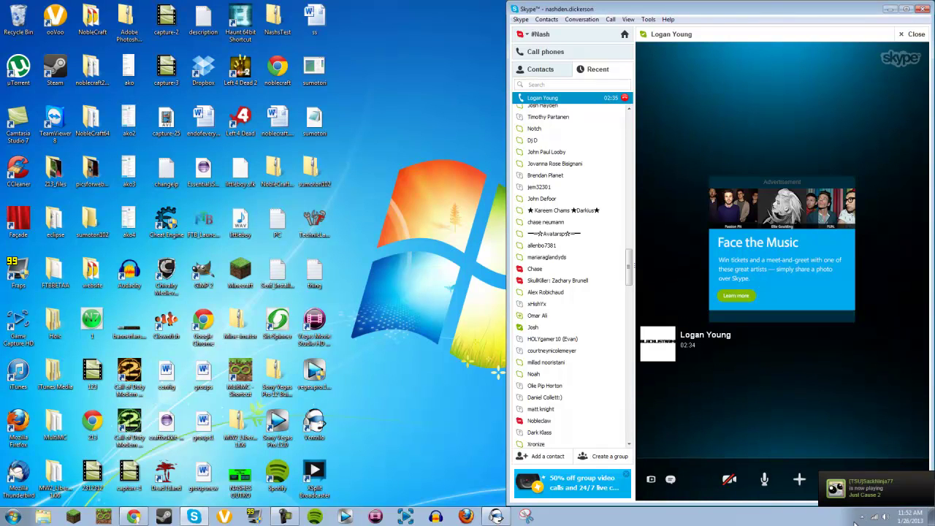
Switch the sound effect in Clownfish's Voice Changer to an echo.
{"action": "left_click", "coordinate": [864, 517]}
{"action": "right_click", "coordinate": [875, 479]}
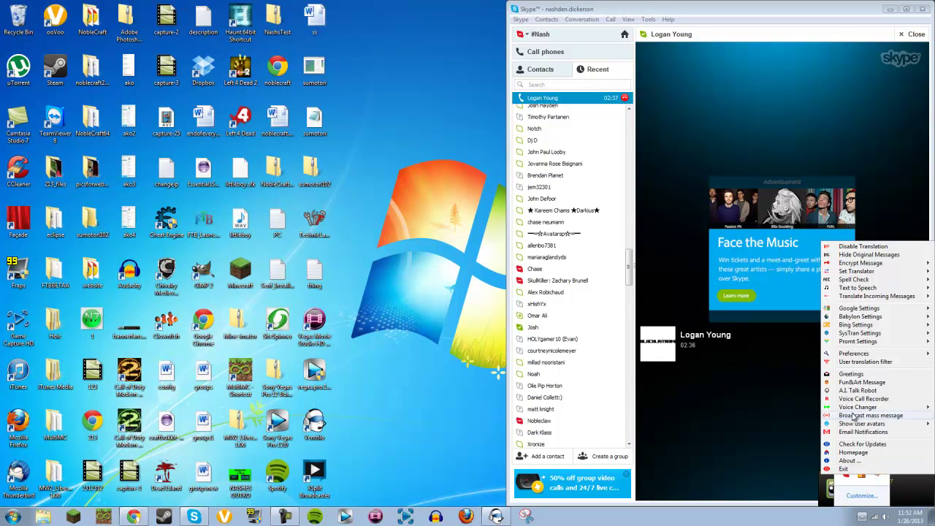
{"action": "mouse_move", "coordinate": [853, 409]}
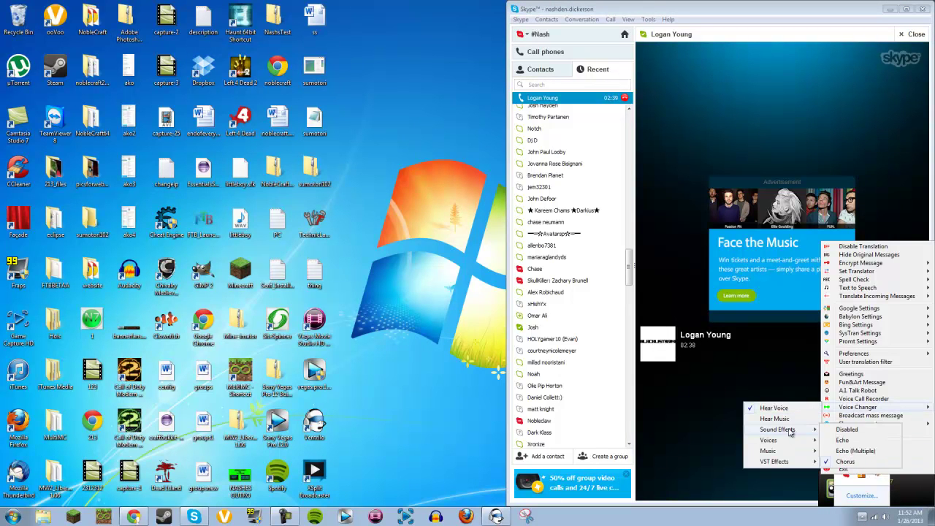
{"action": "left_click", "coordinate": [841, 446]}
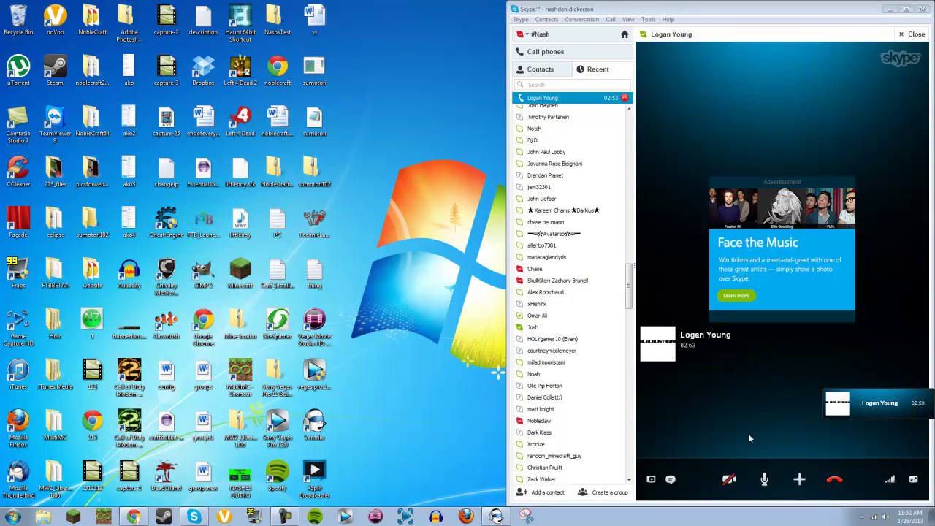
Mute the microphone in the Skype call and try to bring up Clownfish's options again.
{"action": "left_click", "coordinate": [765, 480]}
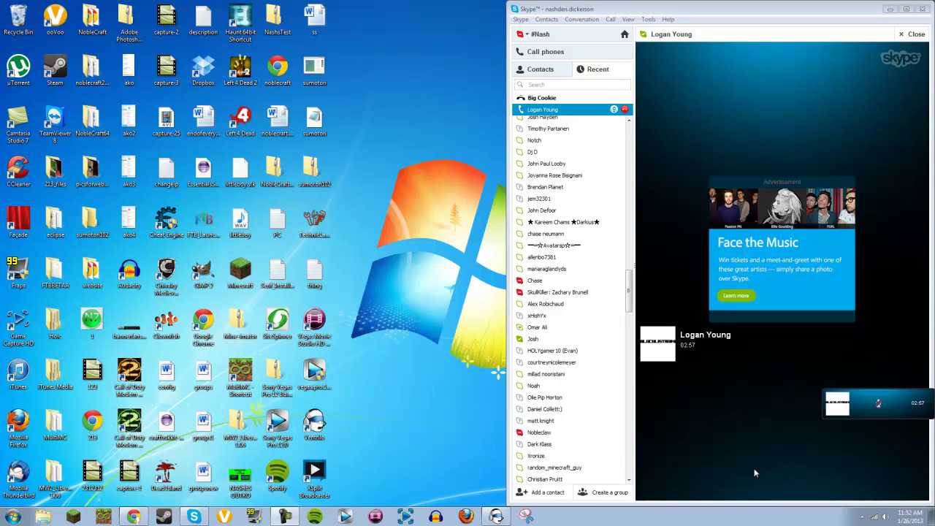
{"action": "left_click", "coordinate": [860, 516]}
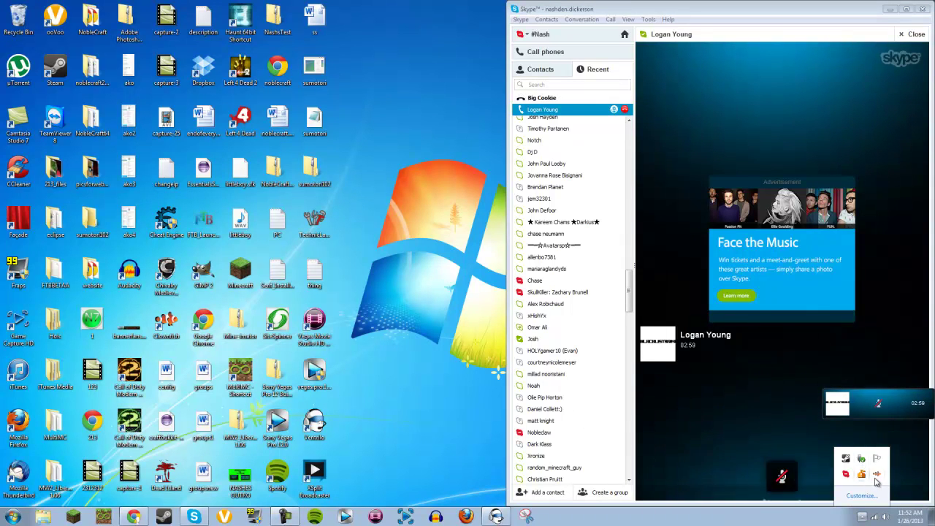
{"action": "right_click", "coordinate": [866, 475]}
{"action": "left_click", "coordinate": [876, 473]}
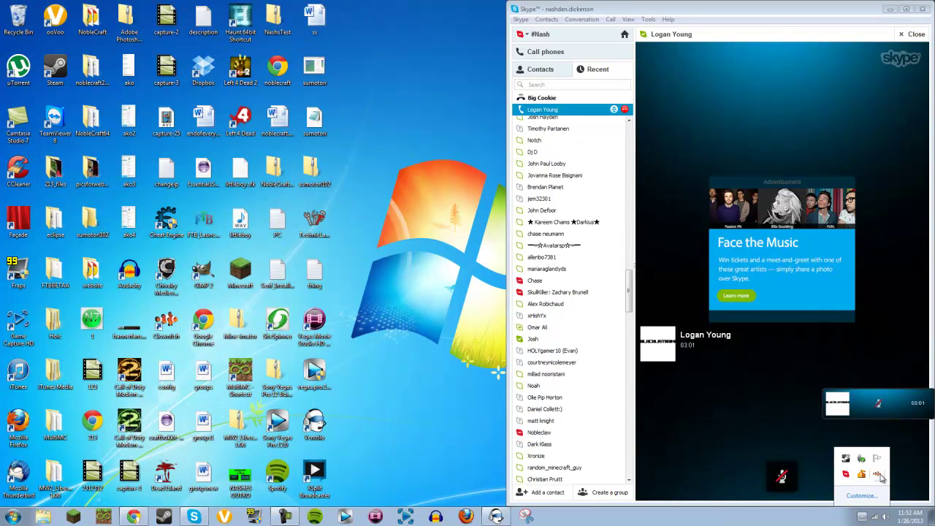
{"action": "right_click", "coordinate": [880, 475]}
{"action": "left_click", "coordinate": [882, 480]}
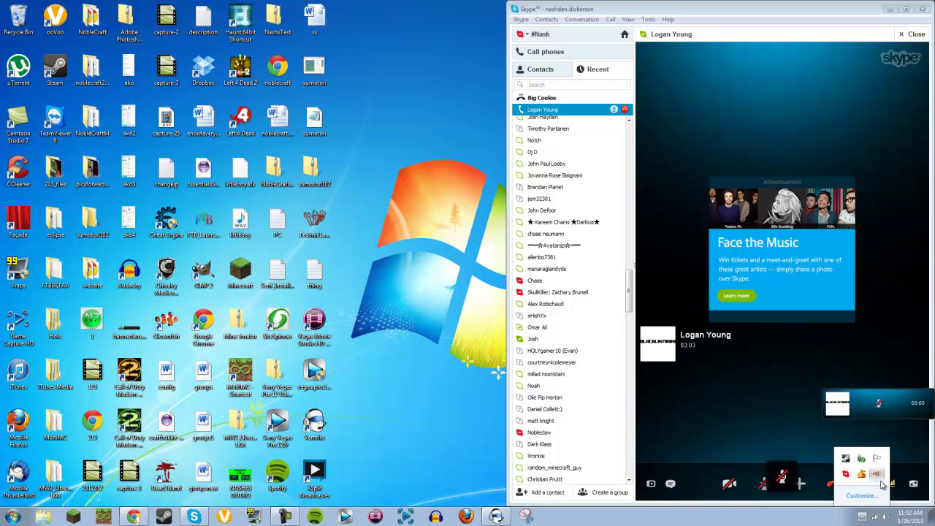
Open the conversation of the second, incoming Skype call and decline that call.
{"action": "left_click", "coordinate": [510, 89]}
{"action": "left_click", "coordinate": [811, 55]}
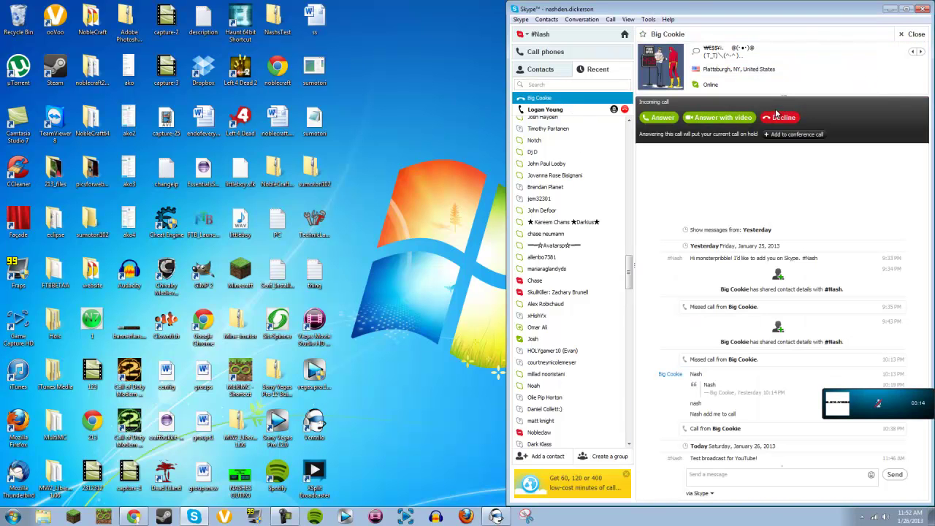
{"action": "left_click", "coordinate": [779, 117]}
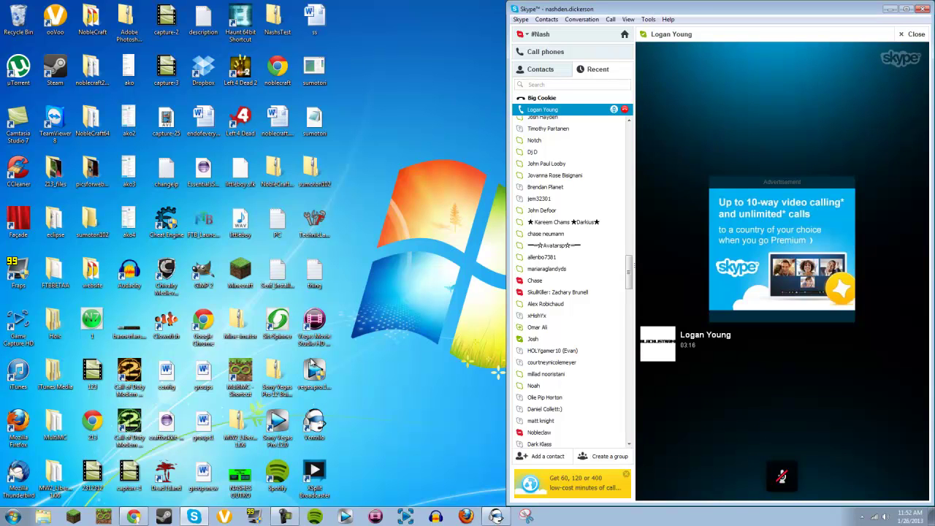